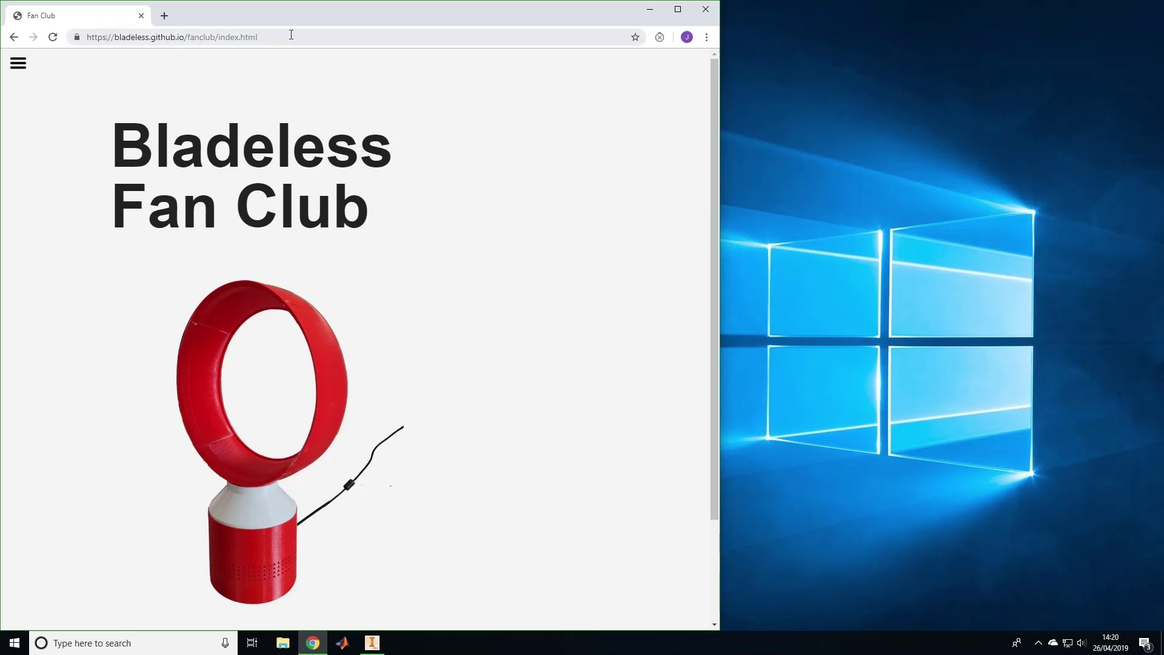
# - Expand the Bladeless Fan Club site's navigation menu to reach 'The Project' page
pyautogui.click(18, 63)
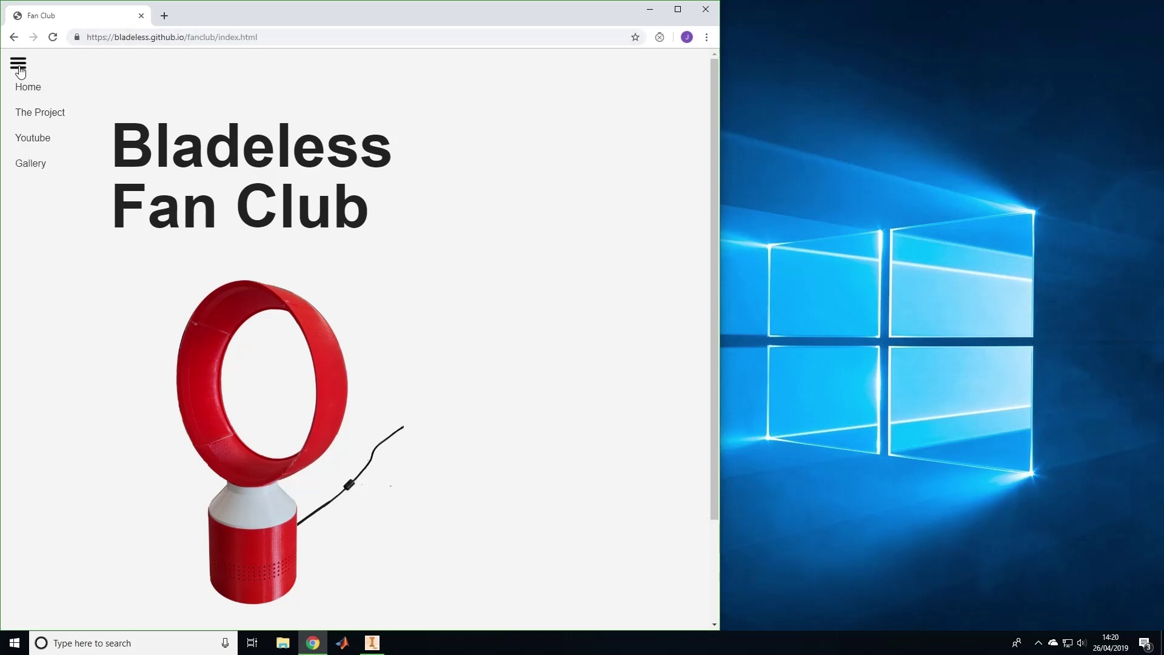
pyautogui.click(36, 113)
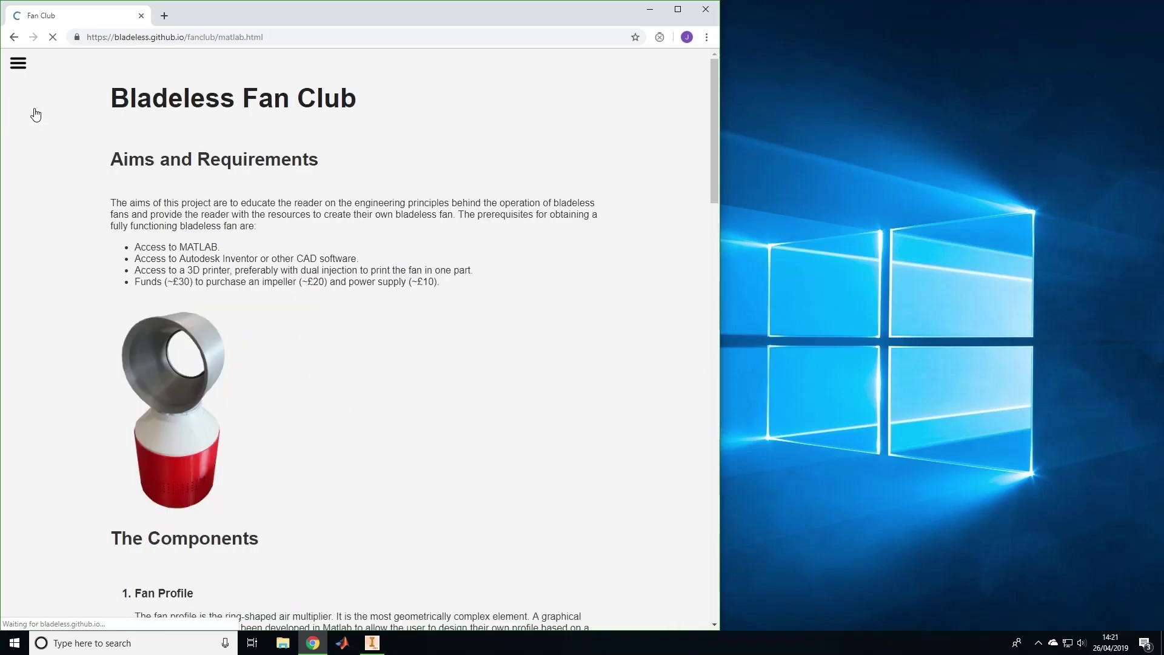
pyautogui.scroll(-5, 372, 246)
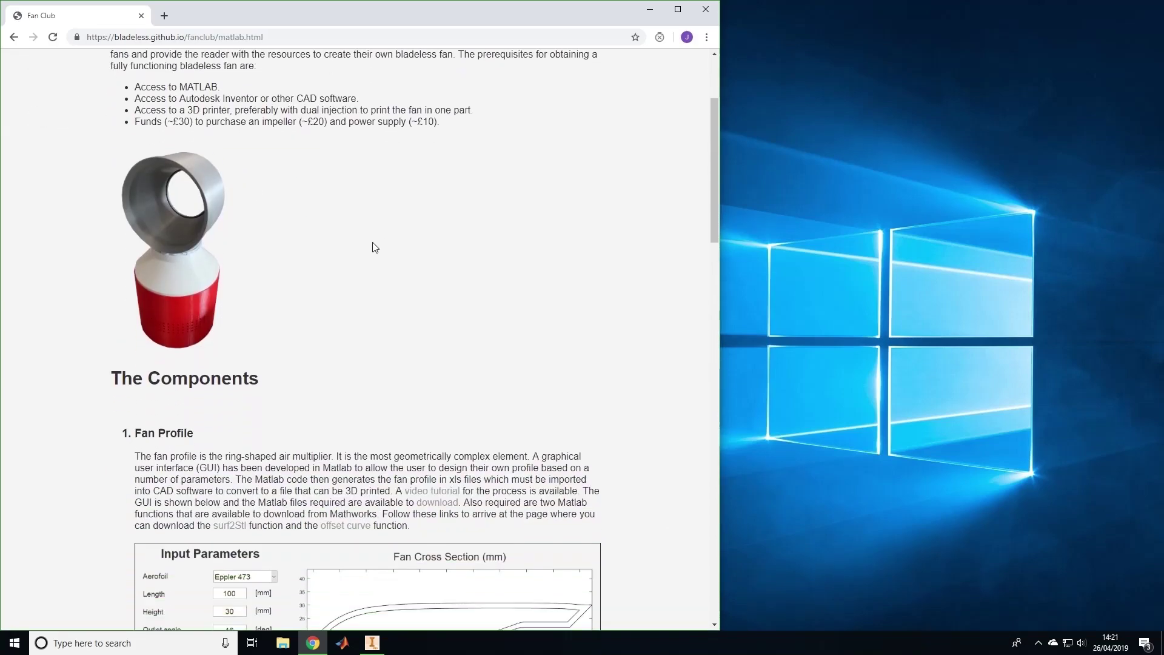
pyautogui.scroll(-1, 278, 208)
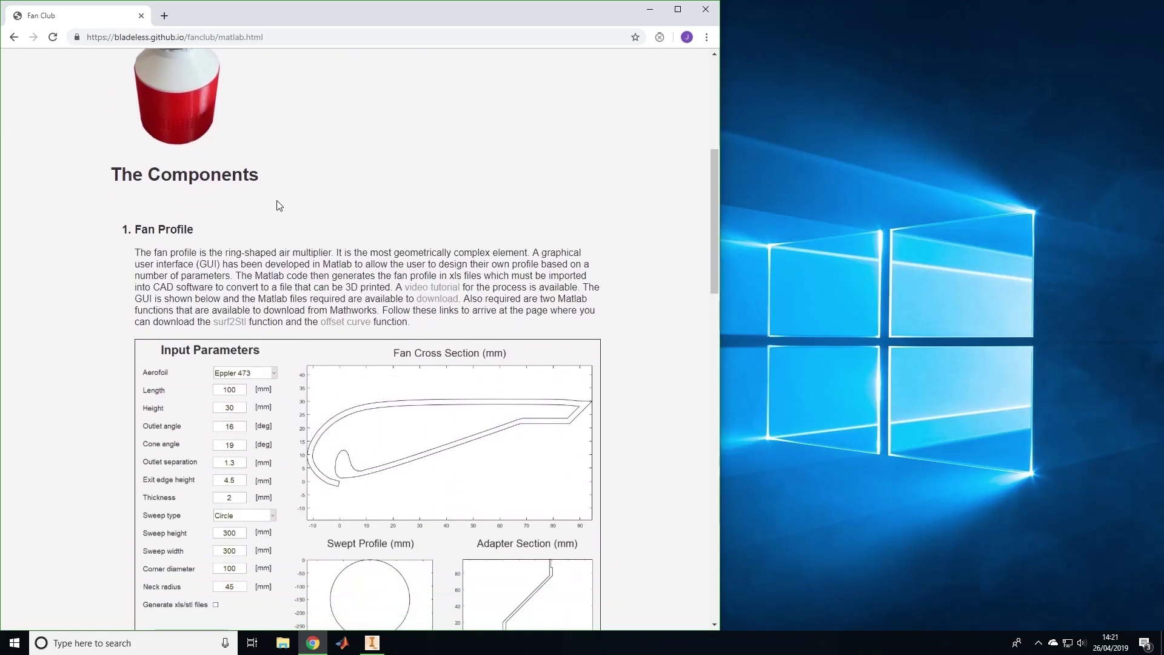
pyautogui.scroll(-3, 267, 142)
pyautogui.scroll(-1, 269, 141)
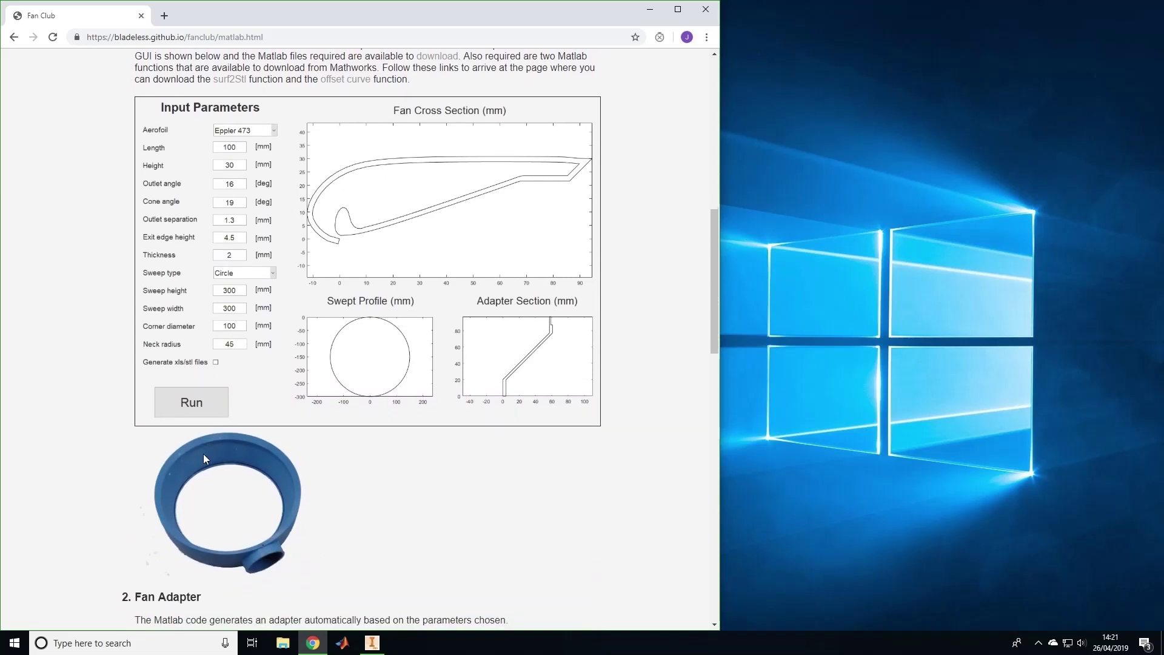
pyautogui.scroll(-5, 248, 424)
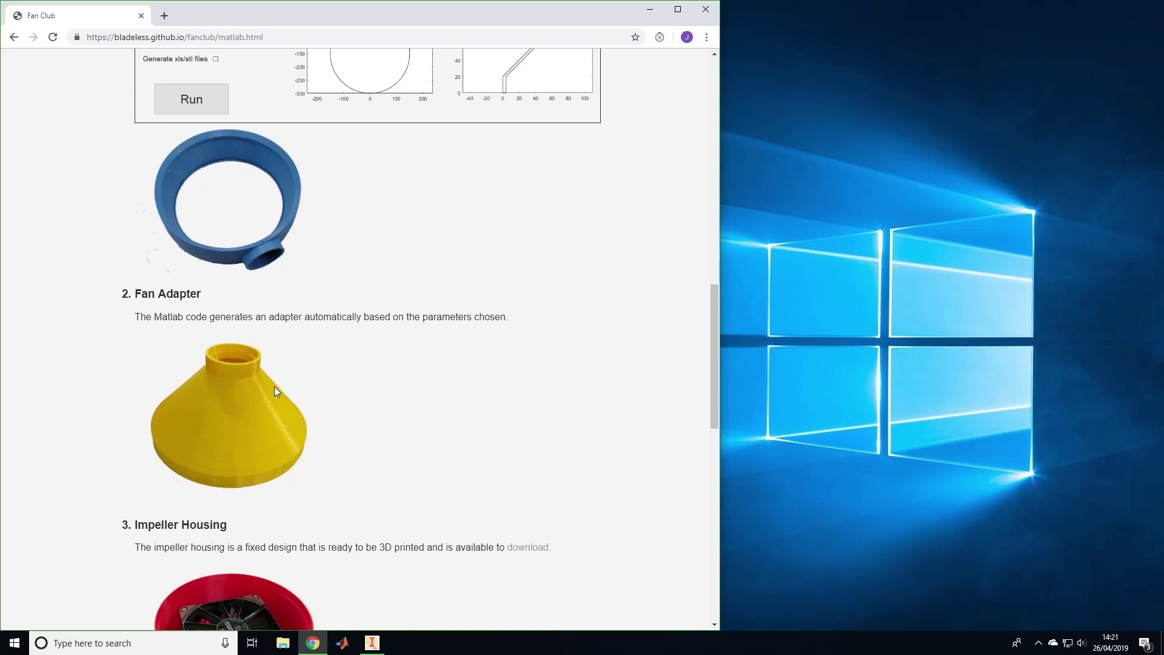
pyautogui.scroll(-3, 270, 377)
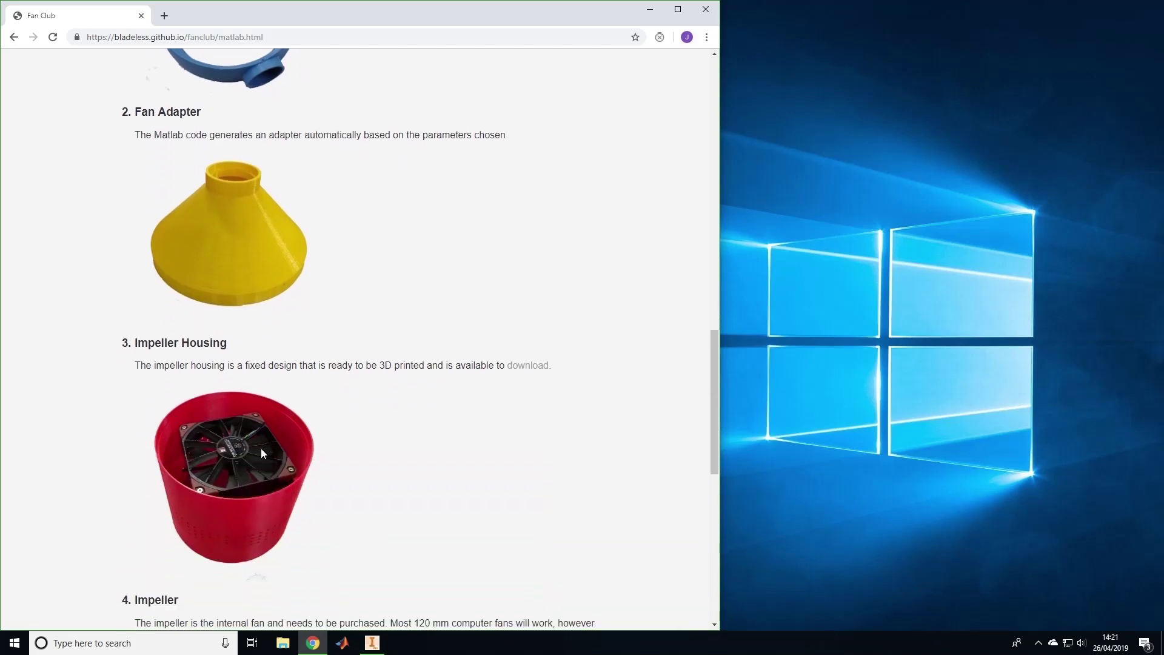
pyautogui.scroll(-8, 659, 388)
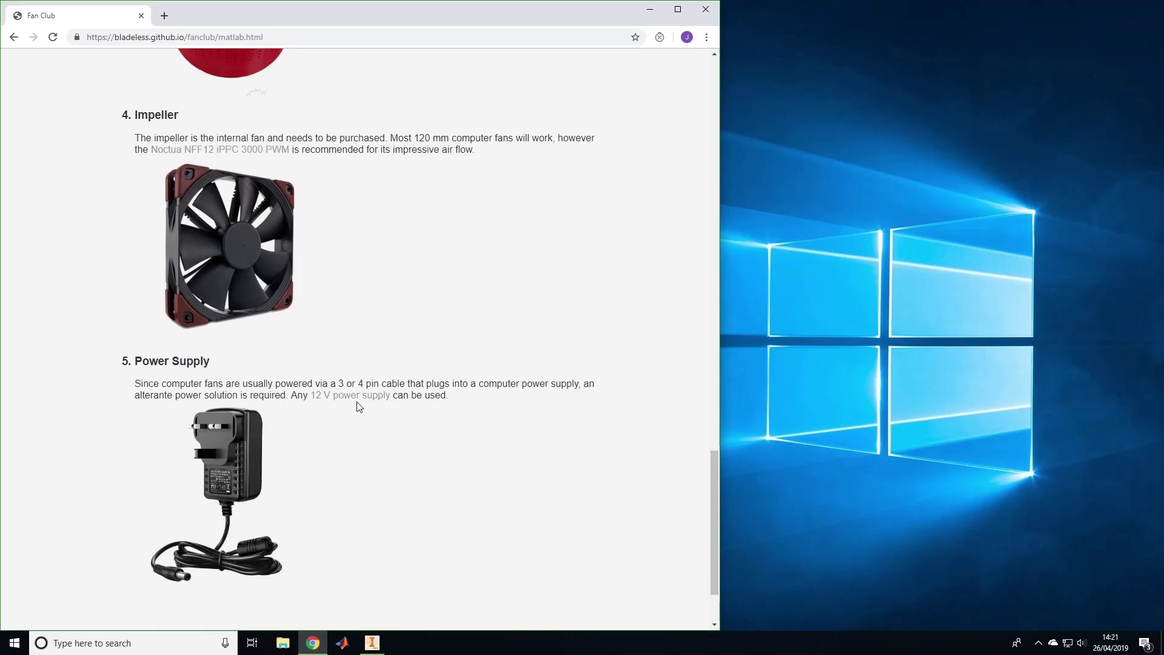
pyautogui.scroll(6, 471, 381)
pyautogui.scroll(10, 471, 380)
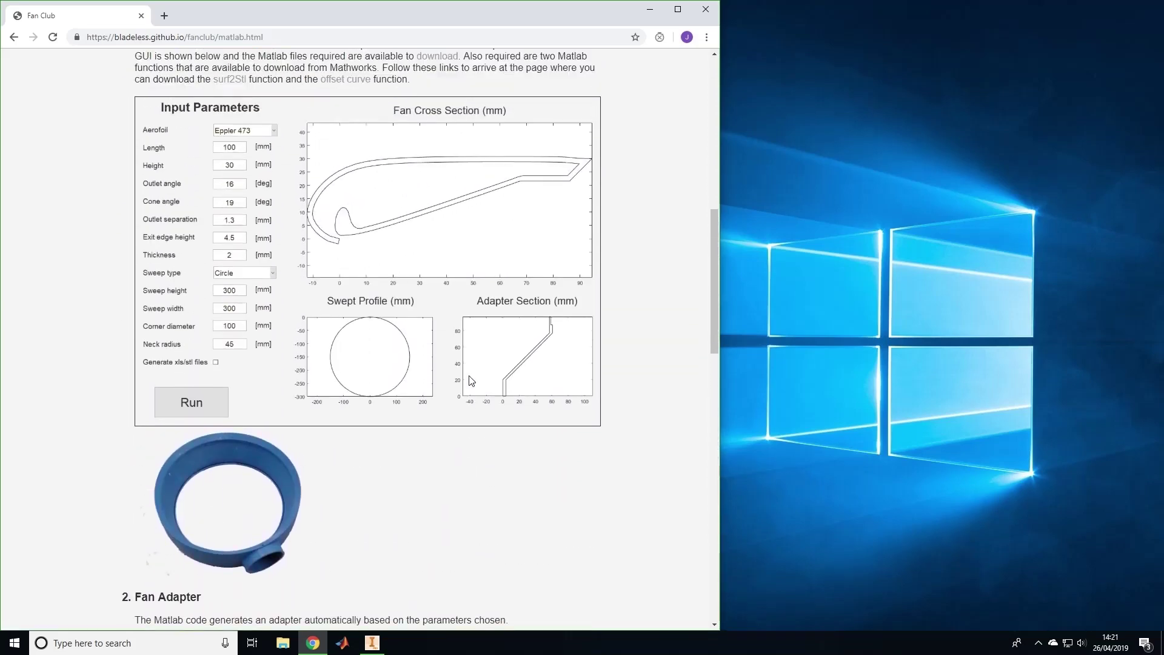
pyautogui.scroll(-5, 472, 381)
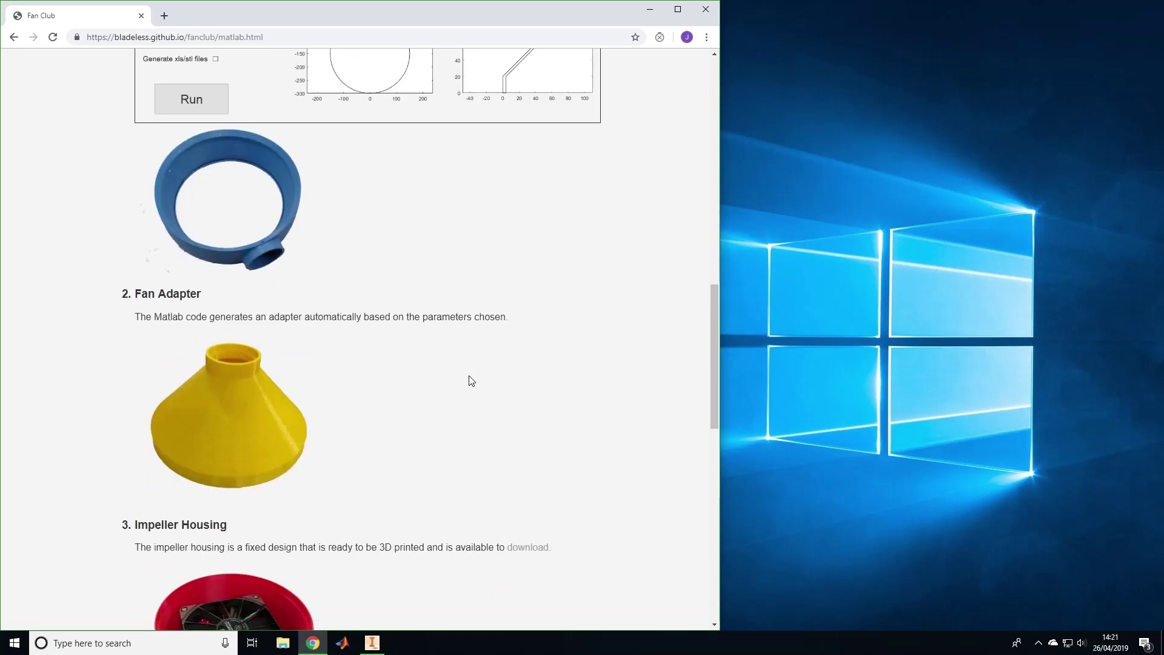
pyautogui.scroll(-7, 472, 381)
pyautogui.scroll(4, 434, 400)
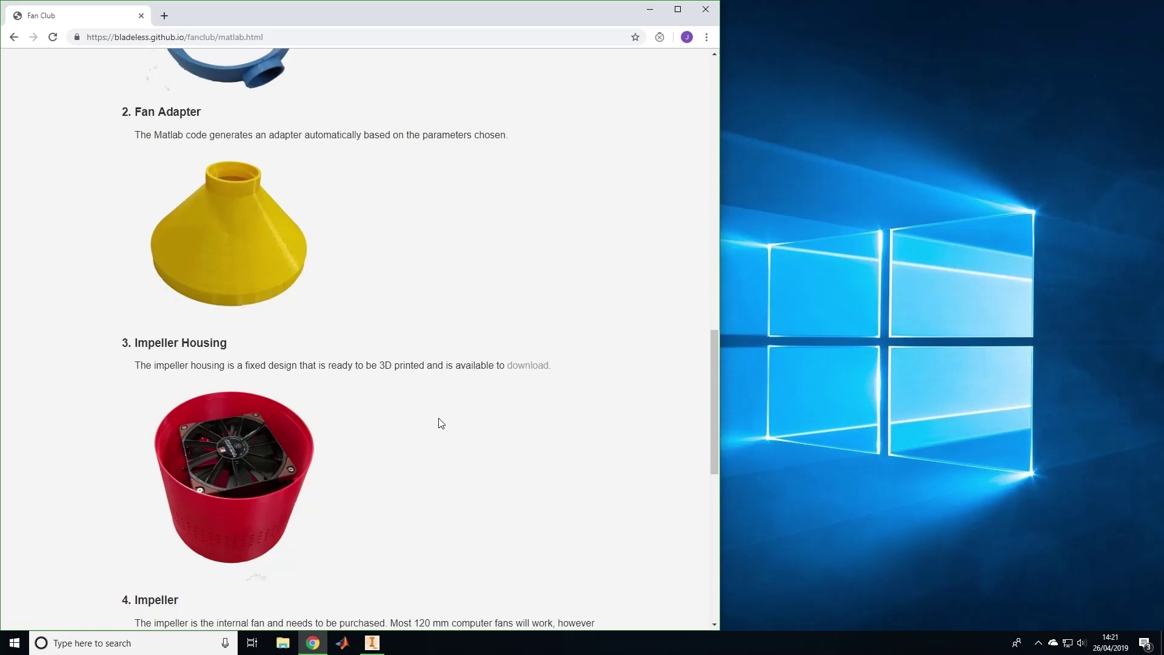
# - Save impellerHouse2.stl and fanClub.zip into the Fan Club folder
pyautogui.click(534, 366)
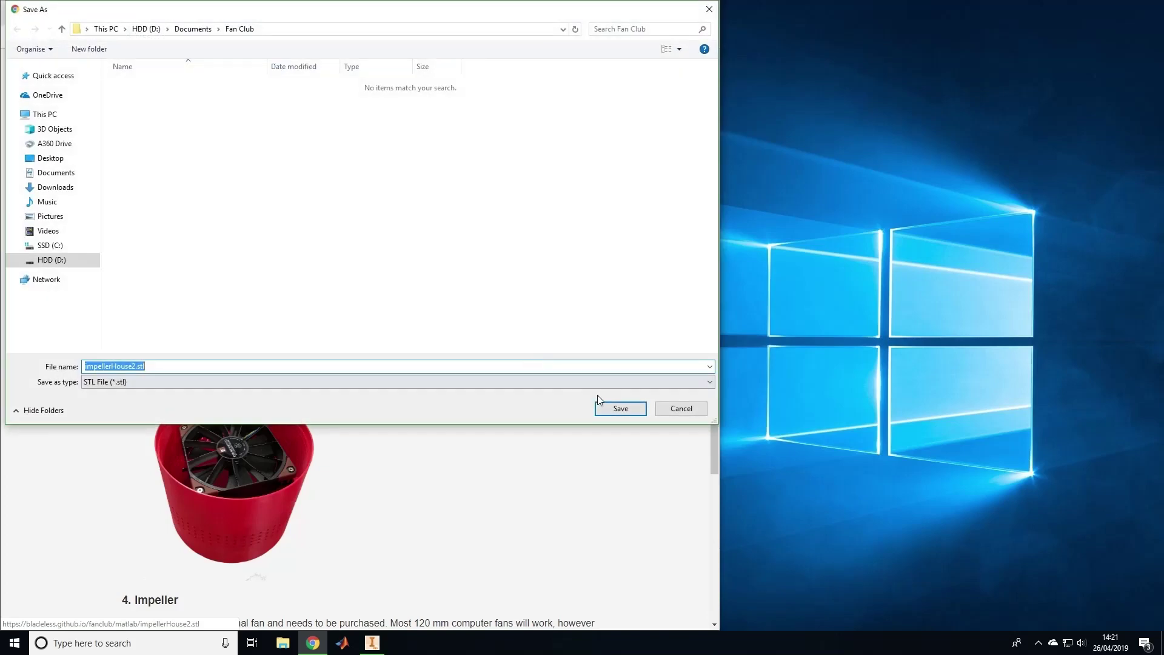
pyautogui.click(616, 408)
pyautogui.scroll(4, 475, 398)
pyautogui.scroll(6, 475, 396)
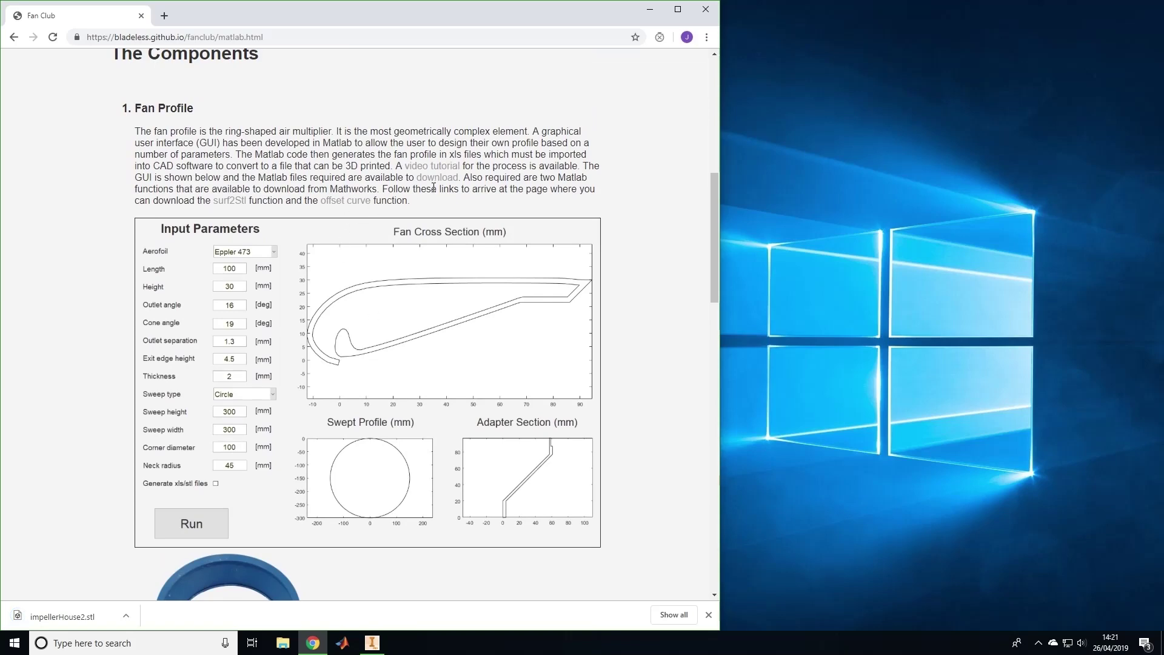
pyautogui.click(435, 180)
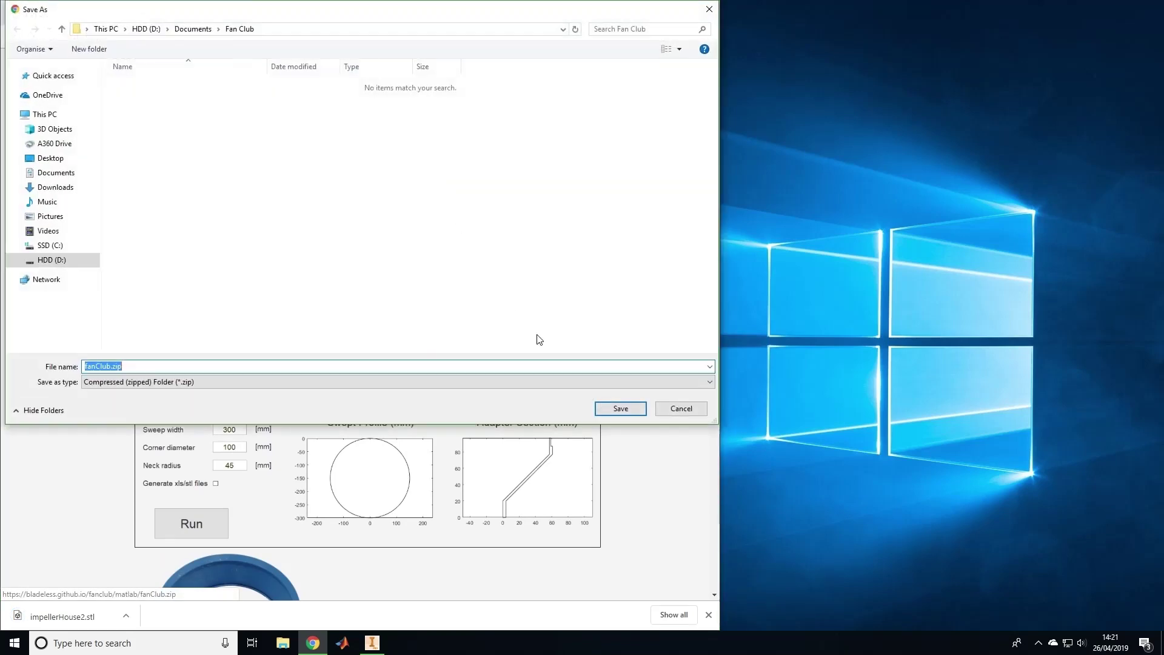
pyautogui.click(615, 407)
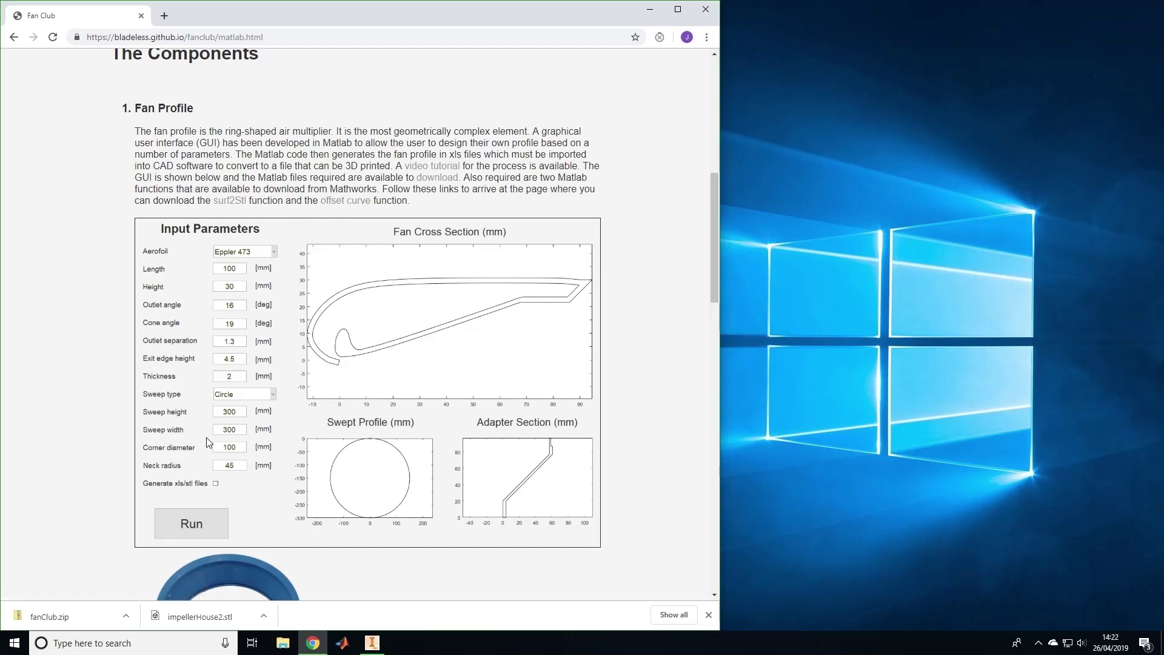
# - Extract all contents of fanClub.zip
pyautogui.click(72, 616)
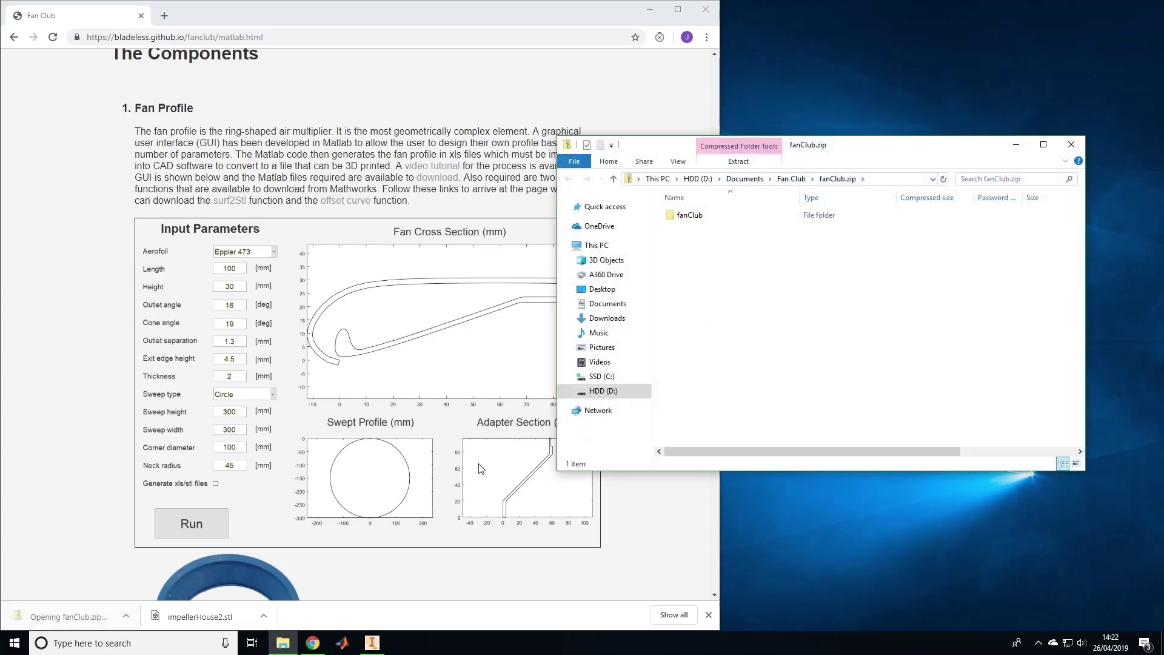
pyautogui.click(743, 163)
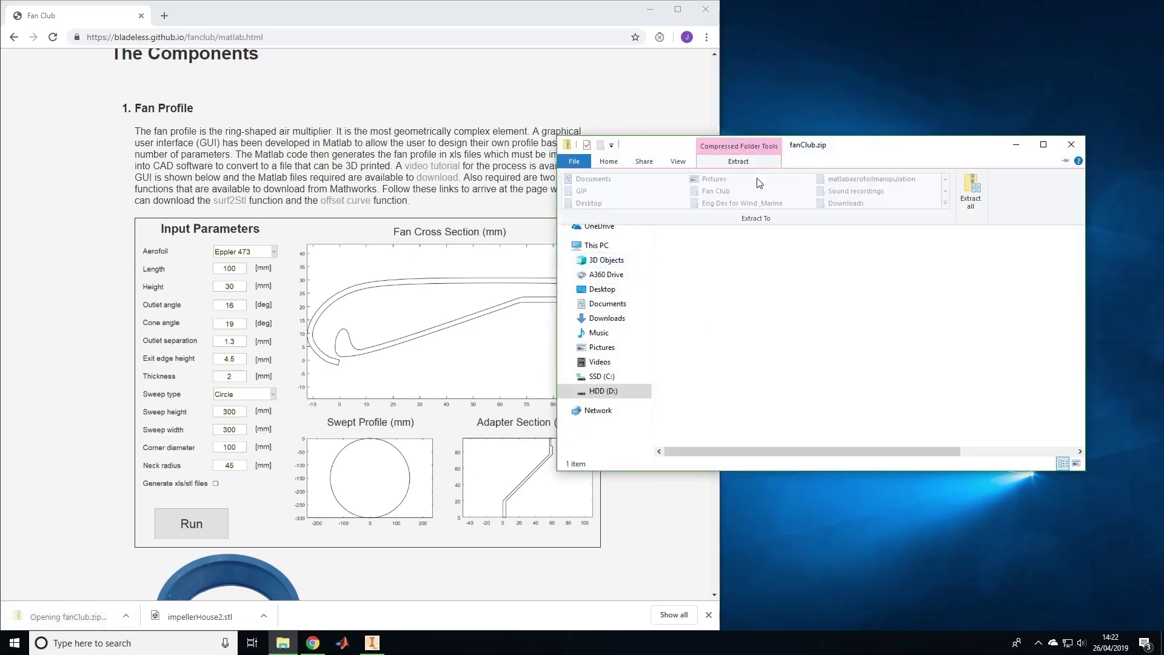
pyautogui.click(971, 191)
pyautogui.click(704, 434)
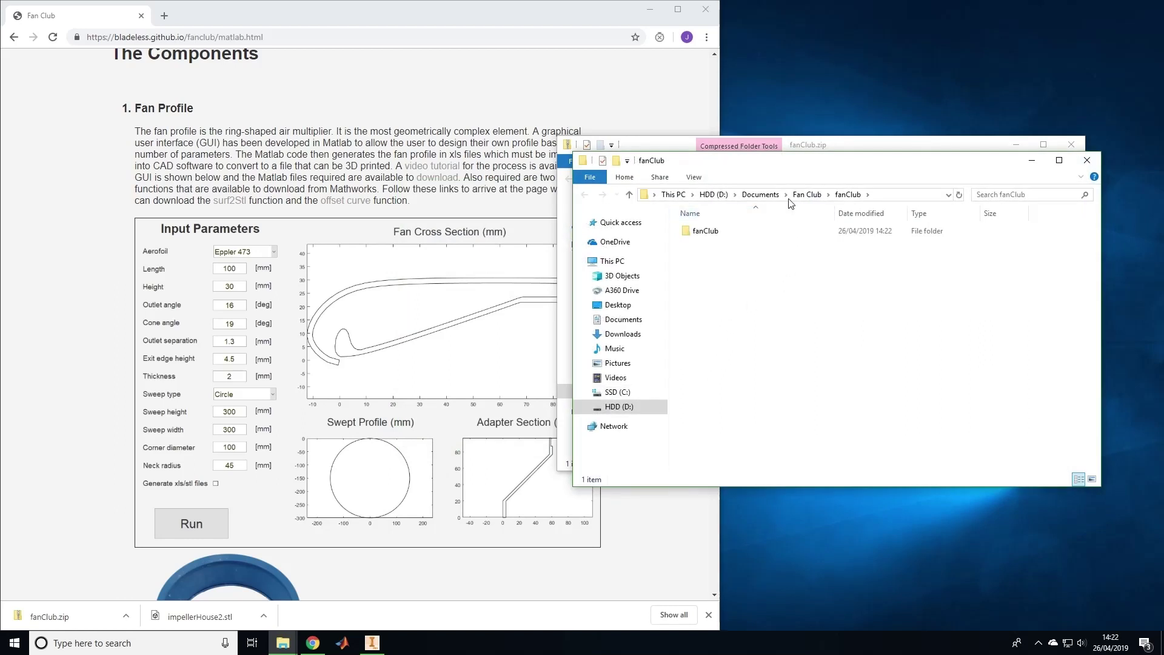
# - Copy offsetCurve.m and surf2stl.m from Fan Club into the inner fanClub folder
pyautogui.click(807, 194)
pyautogui.click(712, 272)
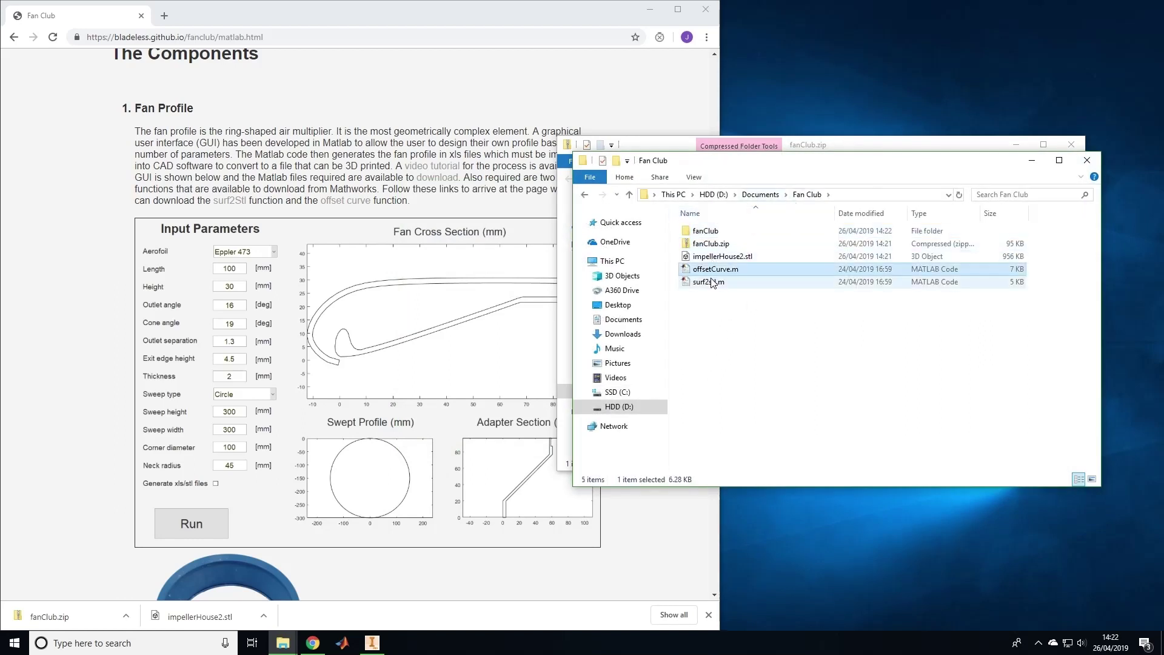
pyautogui.keyDown('shift'); pyautogui.click(712, 282); pyautogui.keyUp('shift')
pyautogui.rightClick(714, 278)
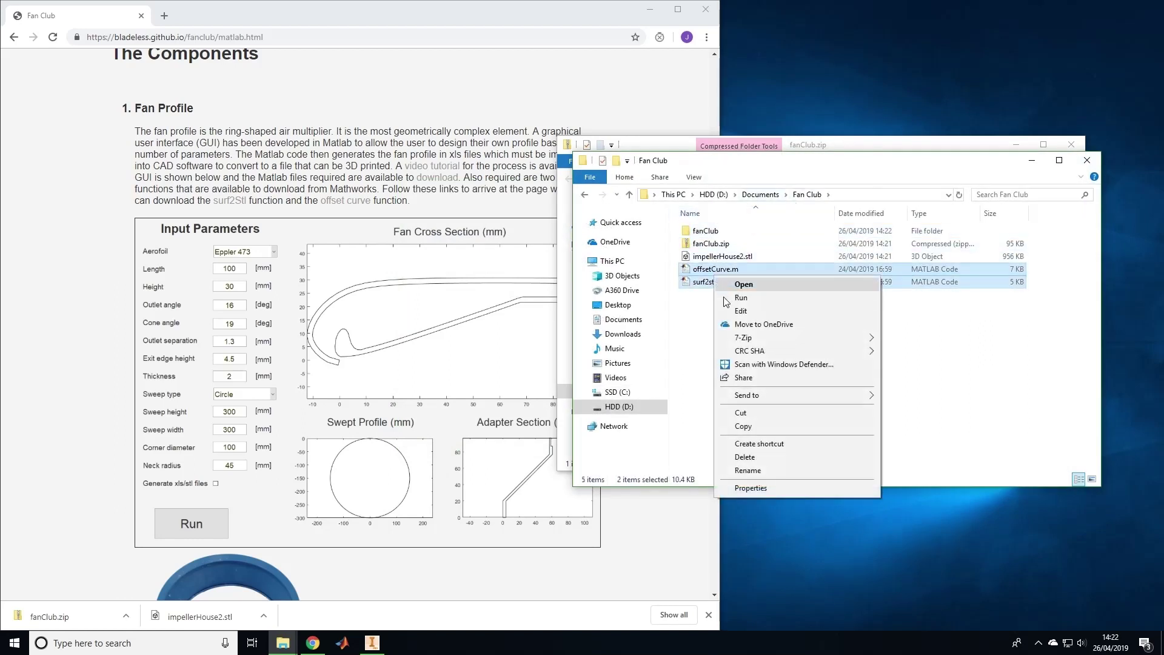
pyautogui.click(737, 426)
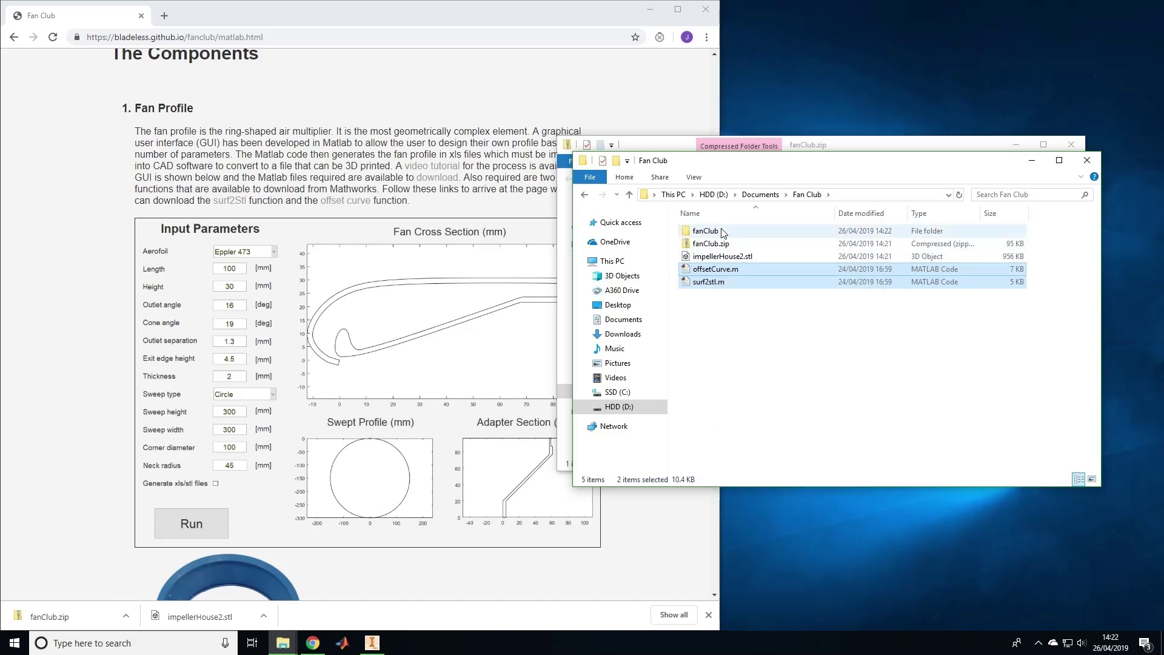
pyautogui.doubleClick(721, 232)
pyautogui.doubleClick(706, 231)
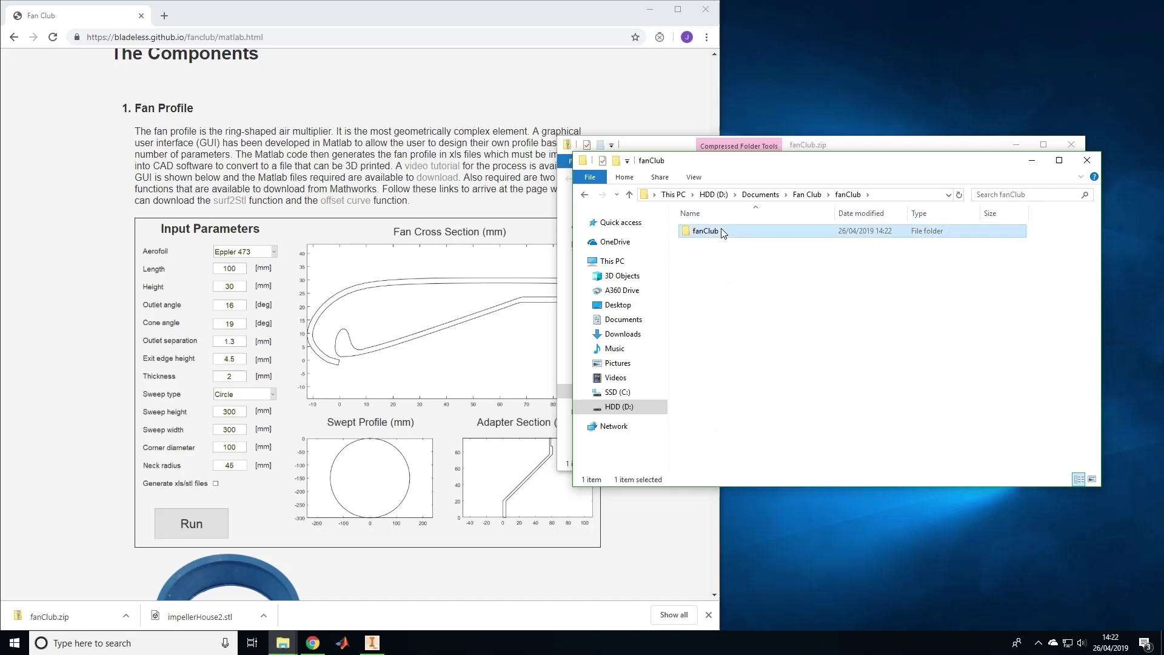
pyautogui.rightClick(730, 388)
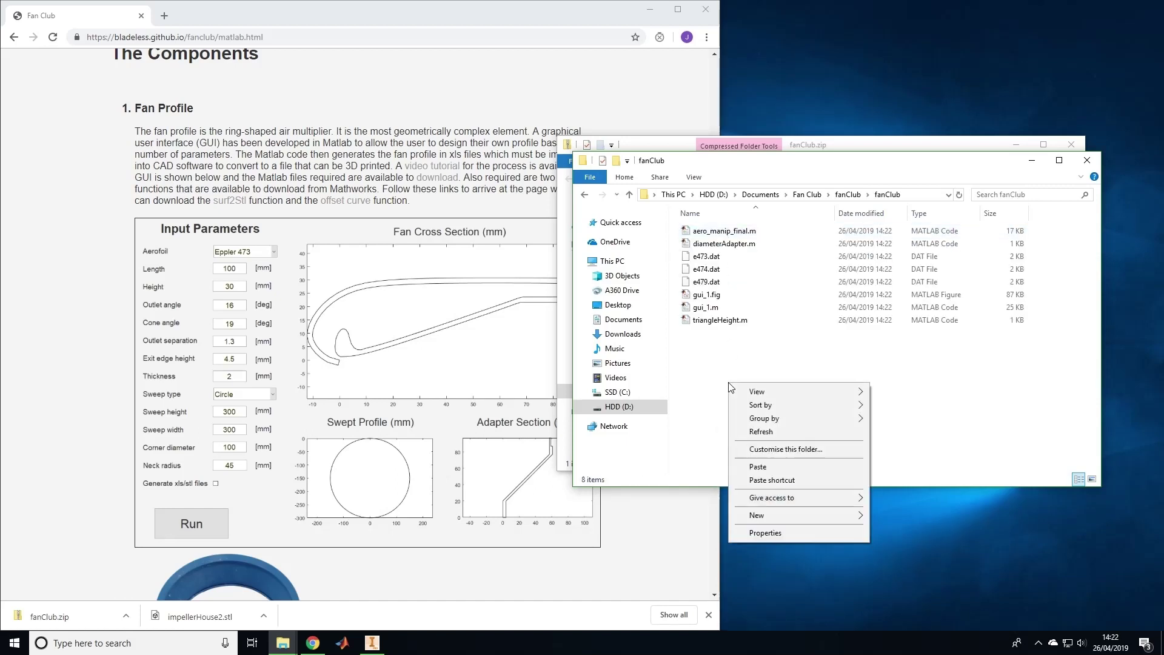
pyautogui.click(764, 472)
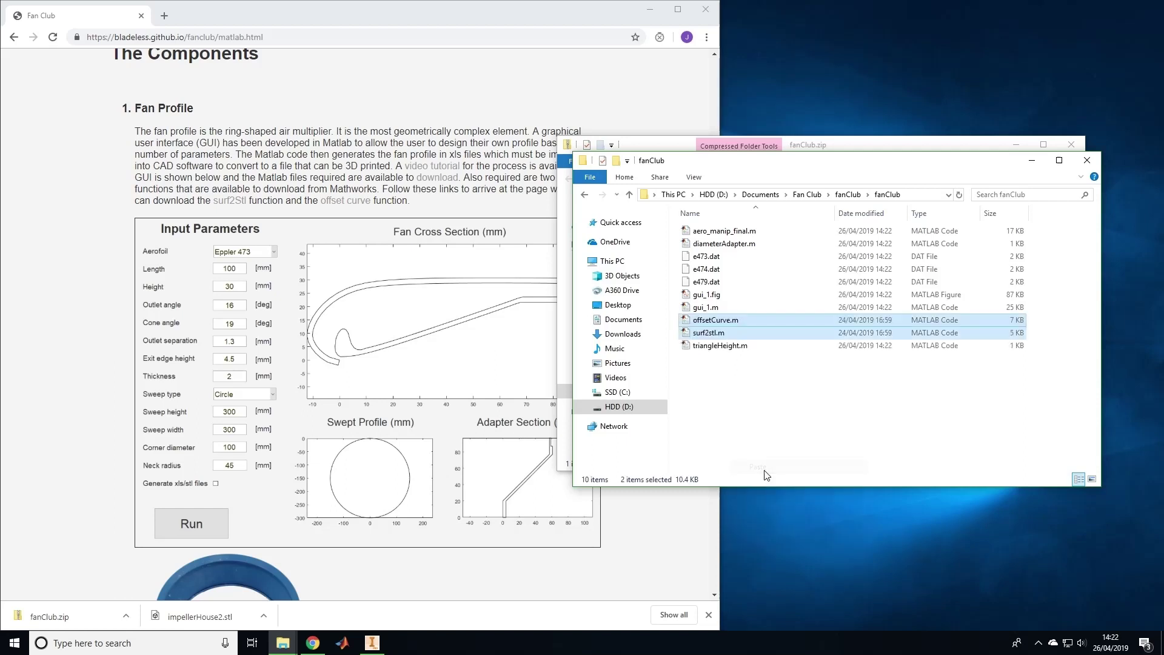
# - Open gui_1.m in MATLAB and run it with F5 to launch the fan GUI
pyautogui.doubleClick(710, 308)
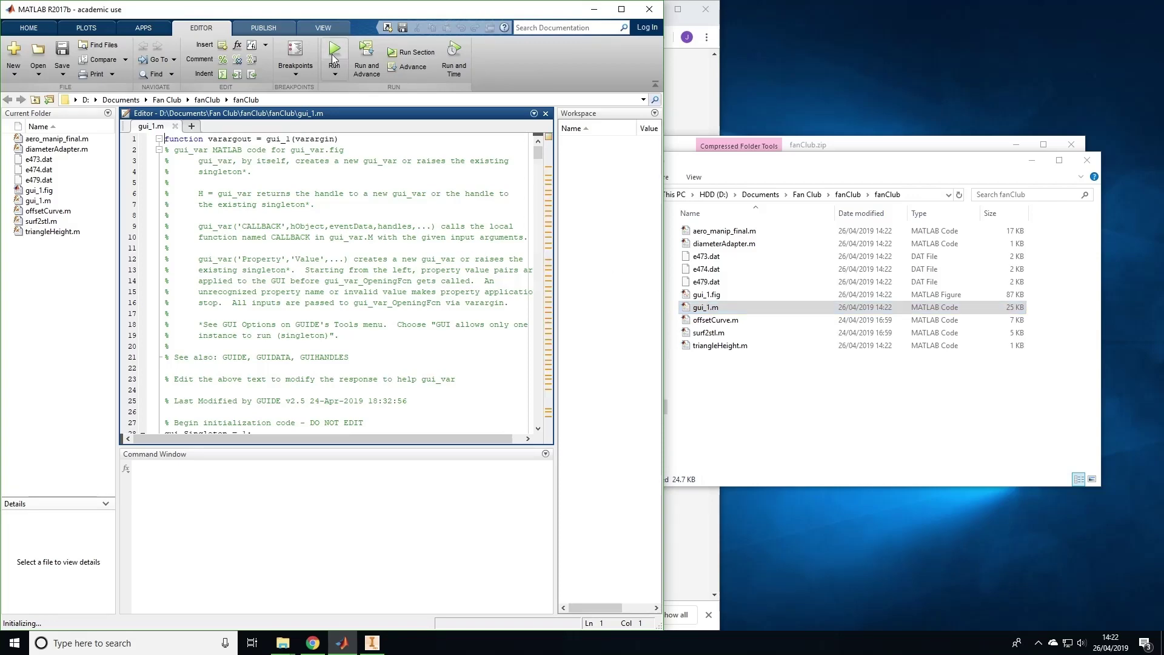
pyautogui.press('F5')
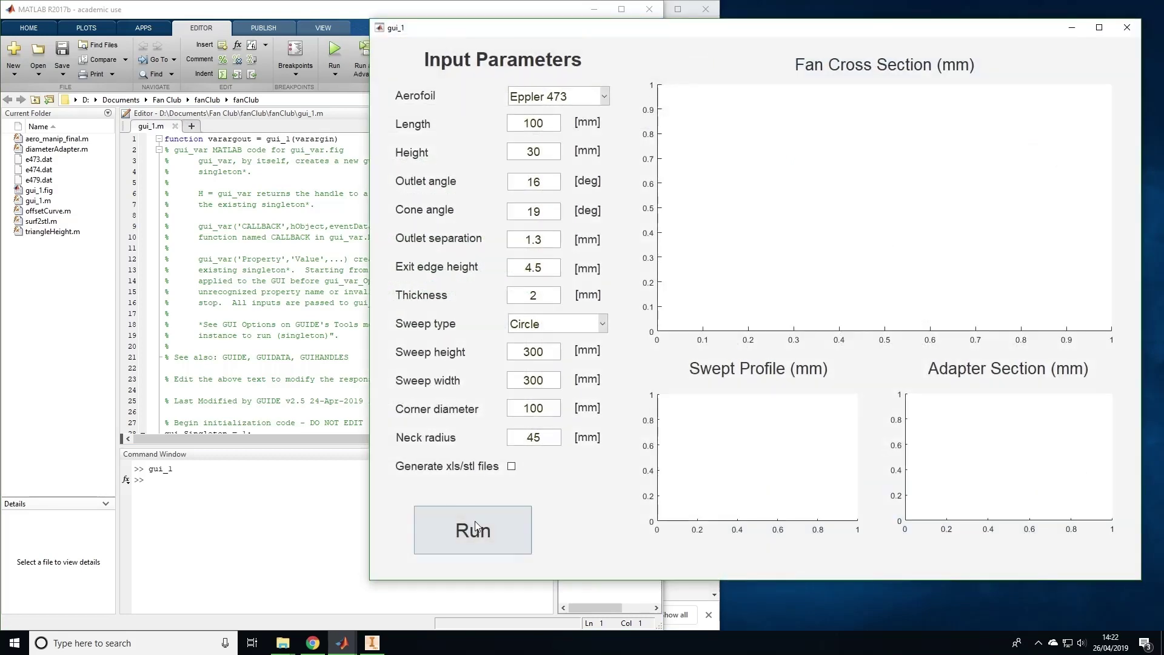
# - Plot the fan profile with default parameters, keeping Circle as the sweep type
pyautogui.click(475, 526)
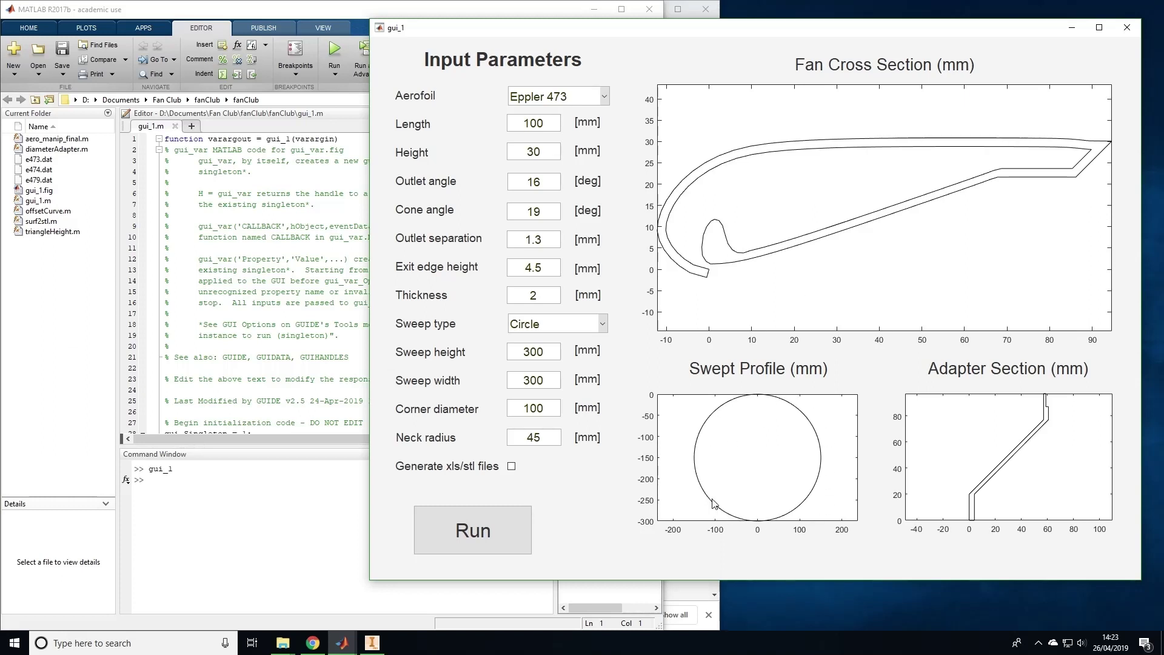
pyautogui.click(601, 327)
pyautogui.click(603, 325)
# - Generate the xls/stl files and browse diameterAdapter.stl, edges.xls and sweep.xls in Current Folder
pyautogui.click(511, 528)
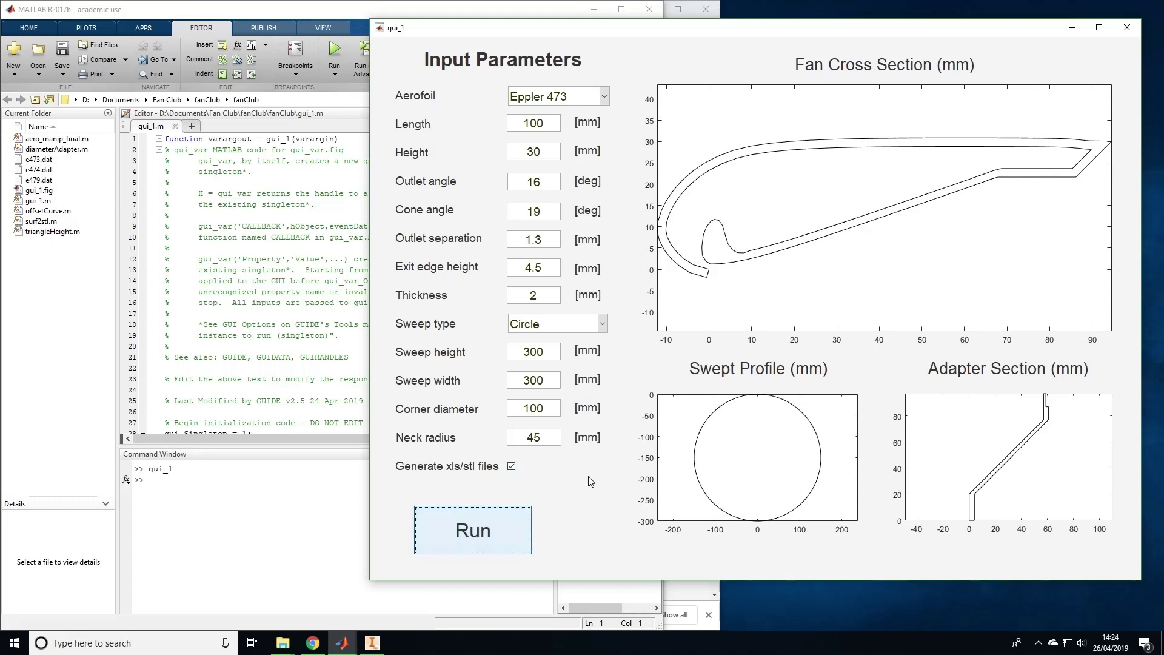
pyautogui.click(330, 365)
pyautogui.click(63, 191)
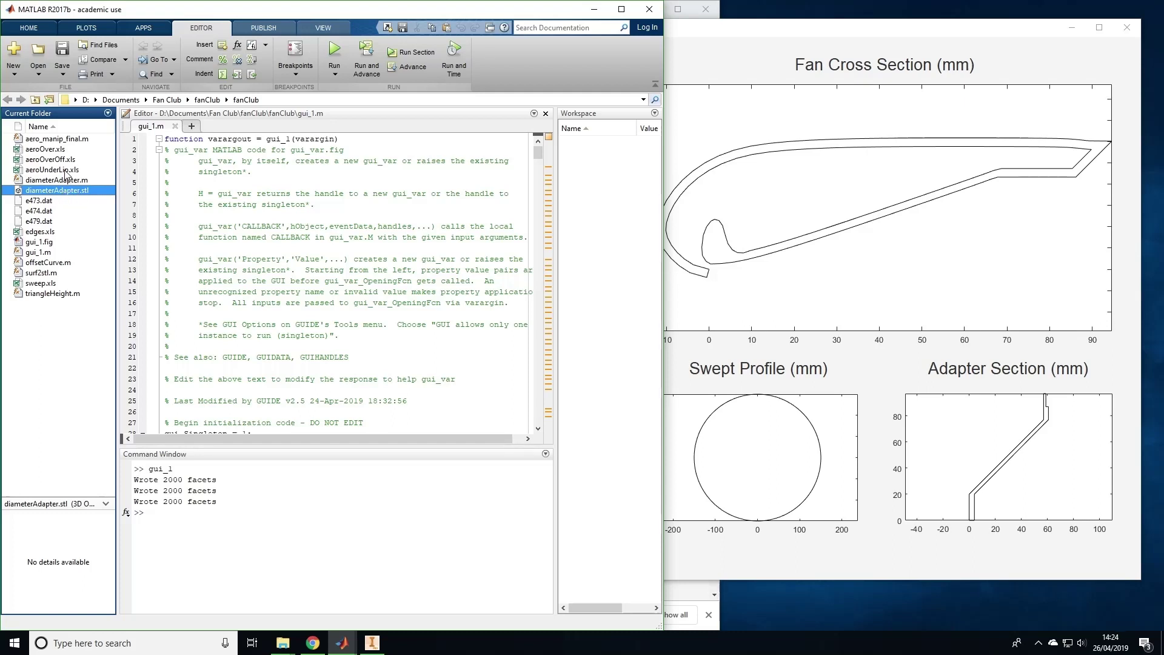
pyautogui.press('Up')
pyautogui.press('Up')
pyautogui.press('Up')
pyautogui.press('Up')
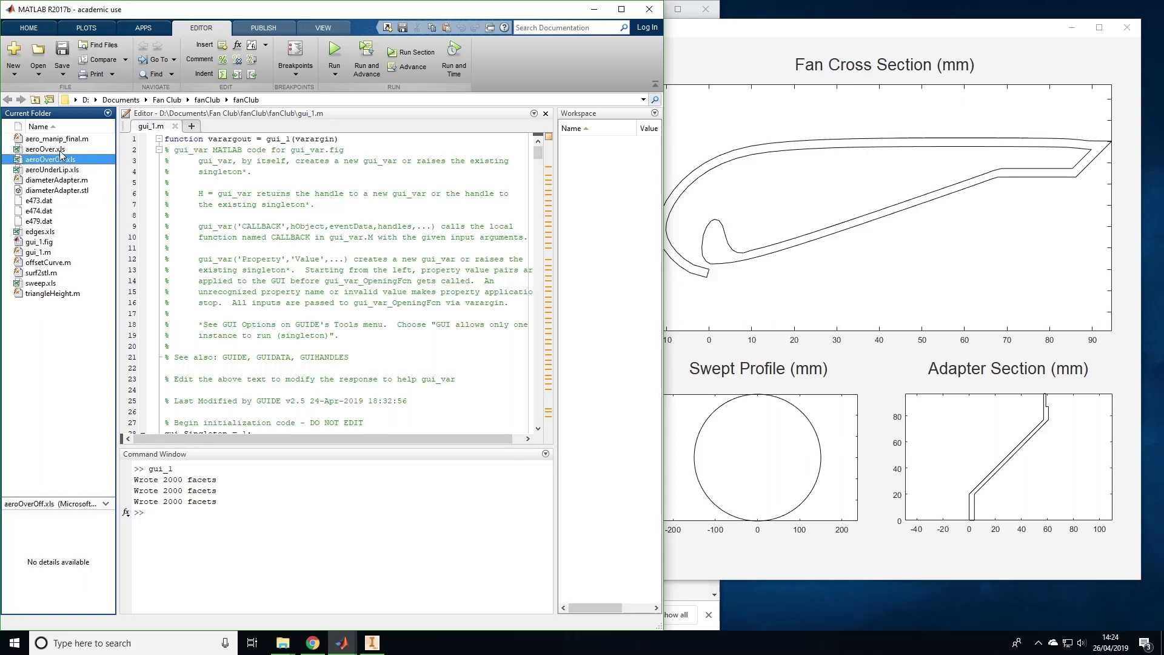
pyautogui.click(40, 232)
pyautogui.click(54, 284)
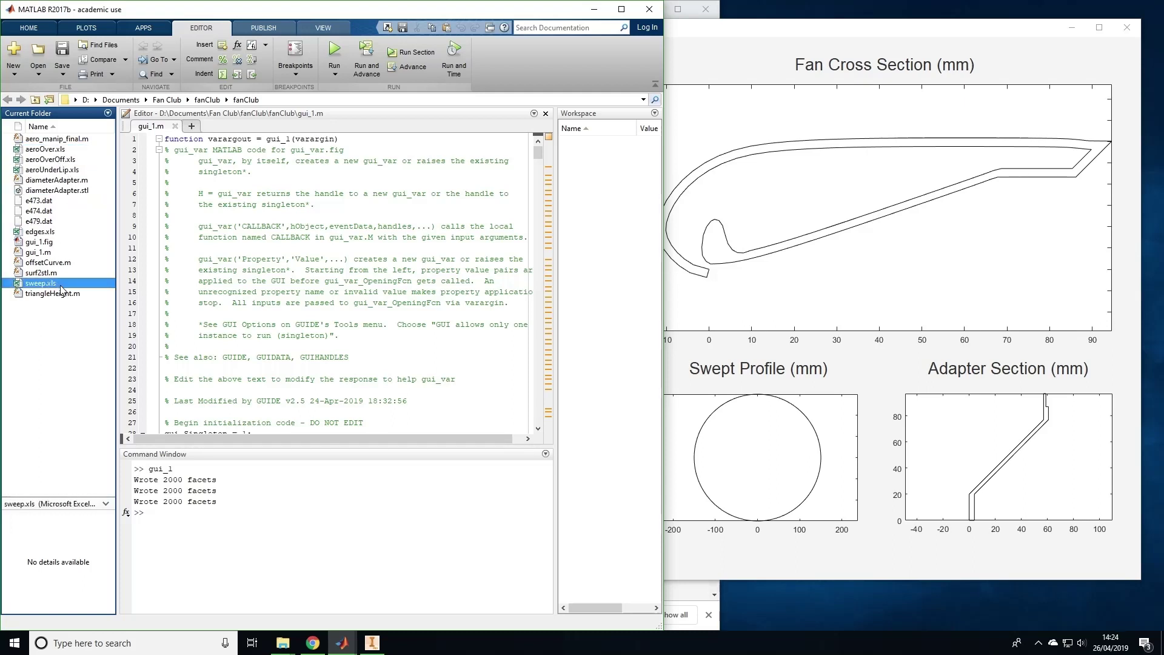
# - Bring the fan Input Parameters window forward and confirm Neck radius 45
pyautogui.click(717, 369)
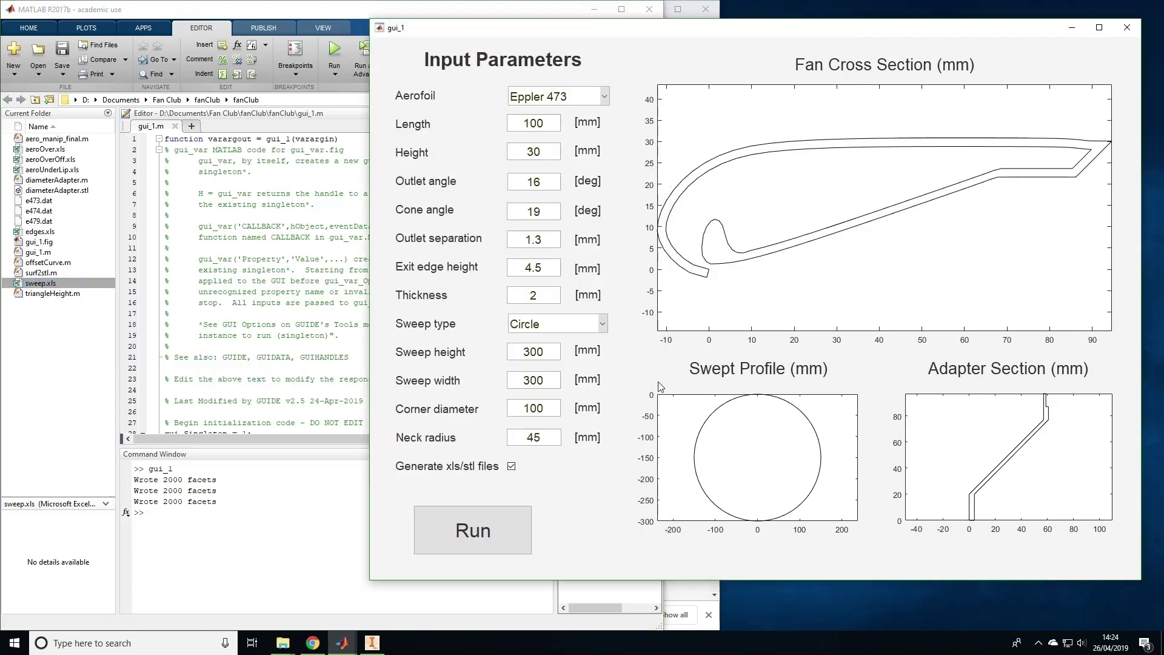
pyautogui.doubleClick(541, 432)
pyautogui.press('Tab')
# - Switch to Inventor and create a new part from the metric Standard (mm).ipt template
pyautogui.moveTo(372, 649)
pyautogui.click(372, 646)
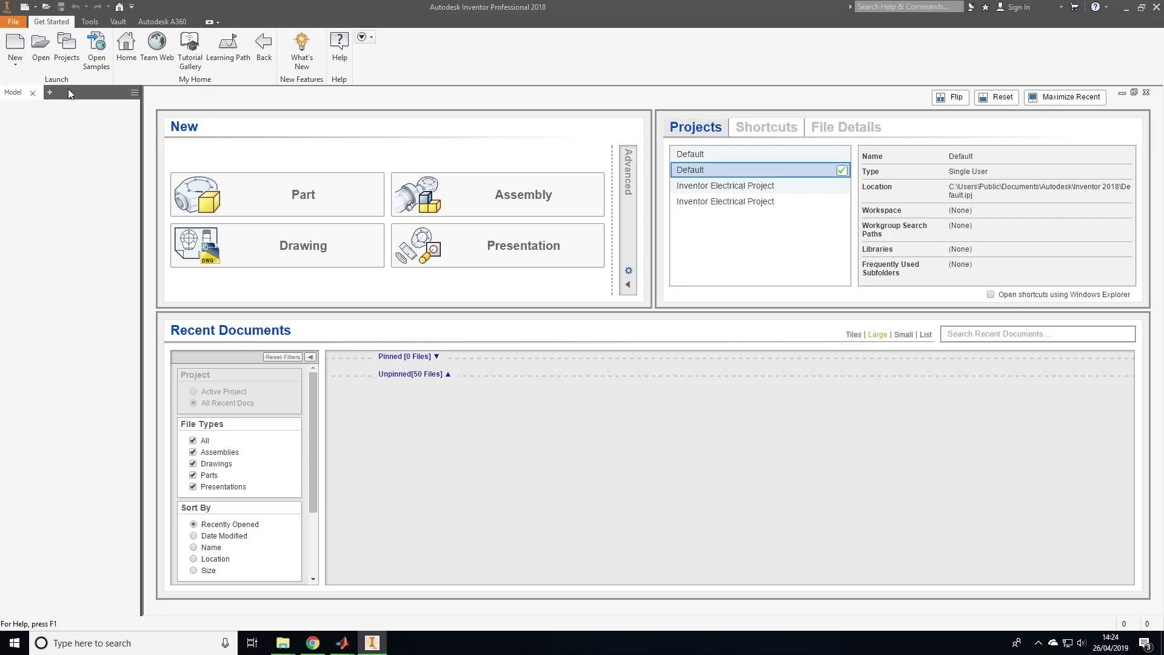
pyautogui.click(15, 43)
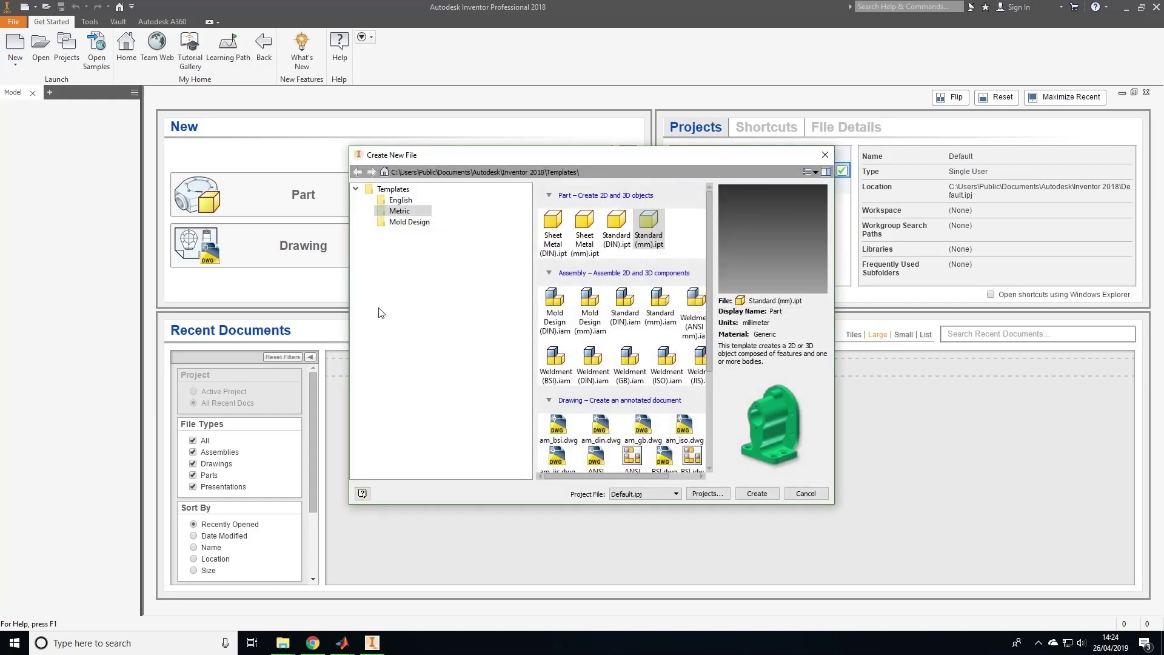
pyautogui.click(751, 494)
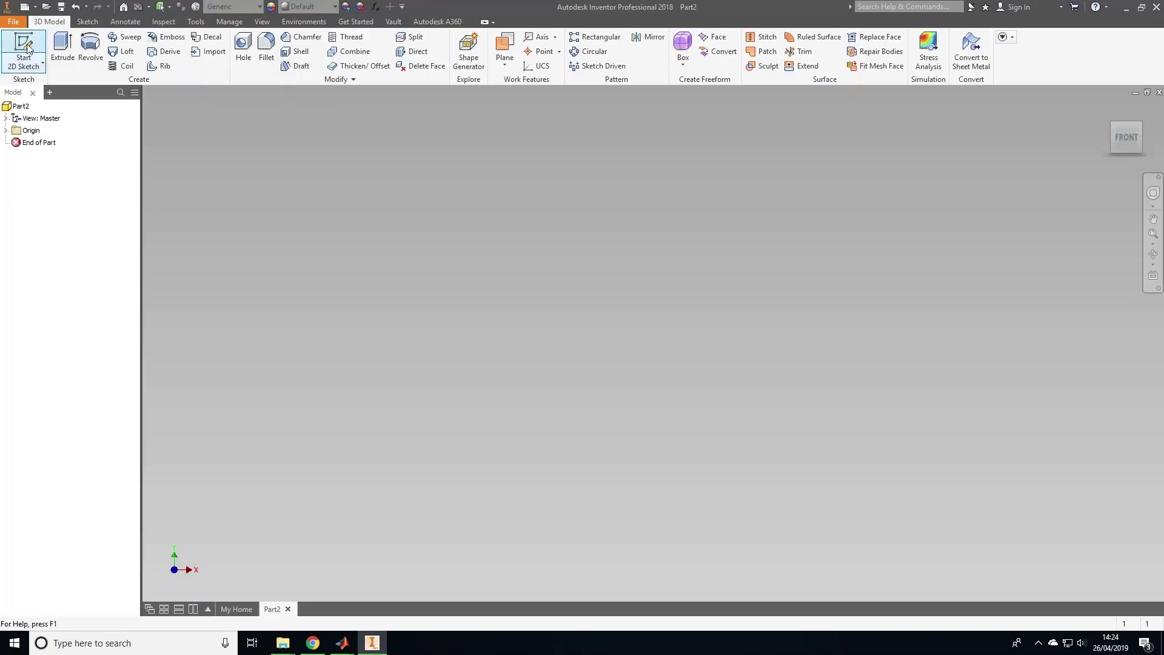
# - Start a sketch on the YZ plane and import aeroOver.xls as a spline
pyautogui.click(26, 49)
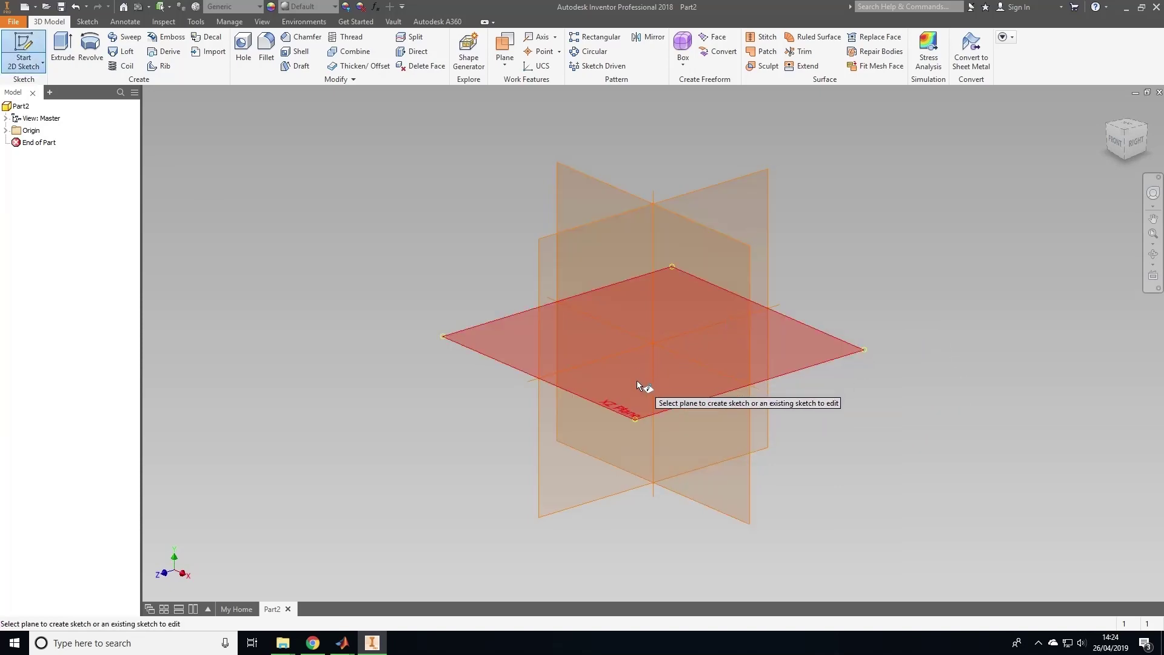
pyautogui.click(551, 258)
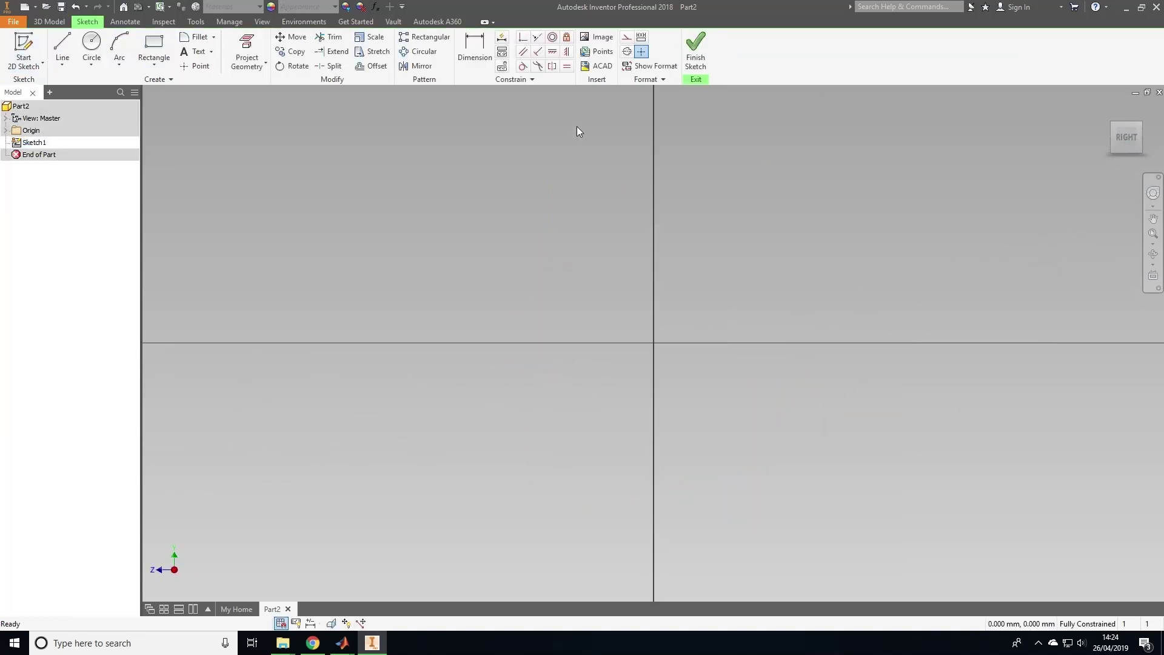
pyautogui.click(596, 52)
pyautogui.doubleClick(610, 252)
pyautogui.doubleClick(612, 253)
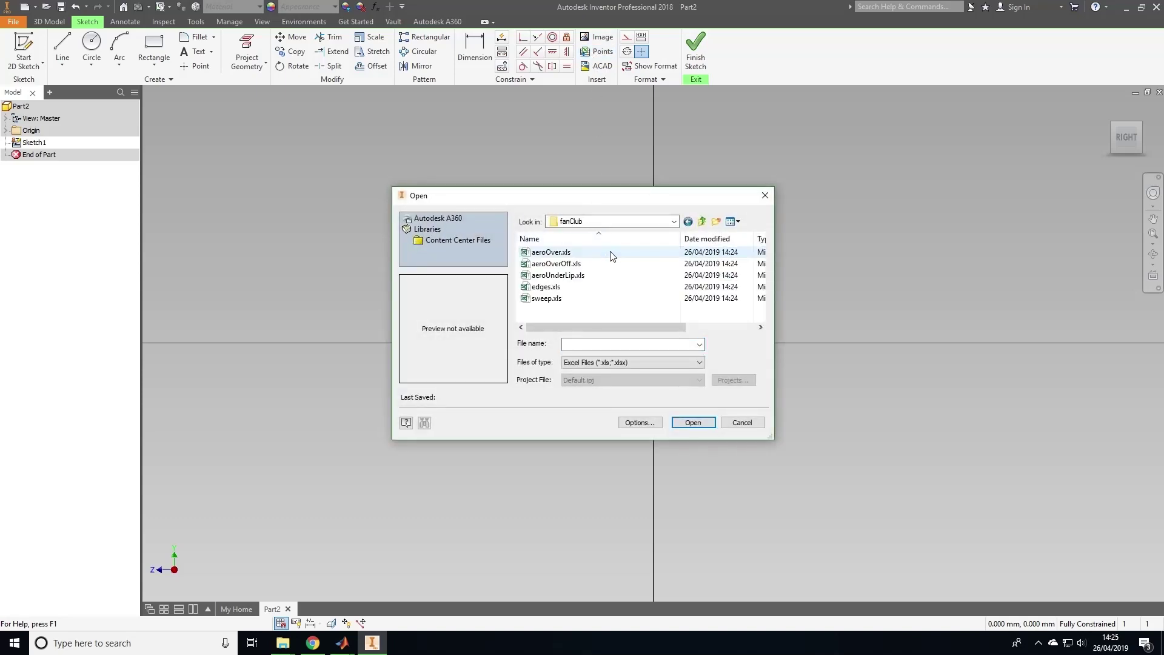
pyautogui.click(612, 253)
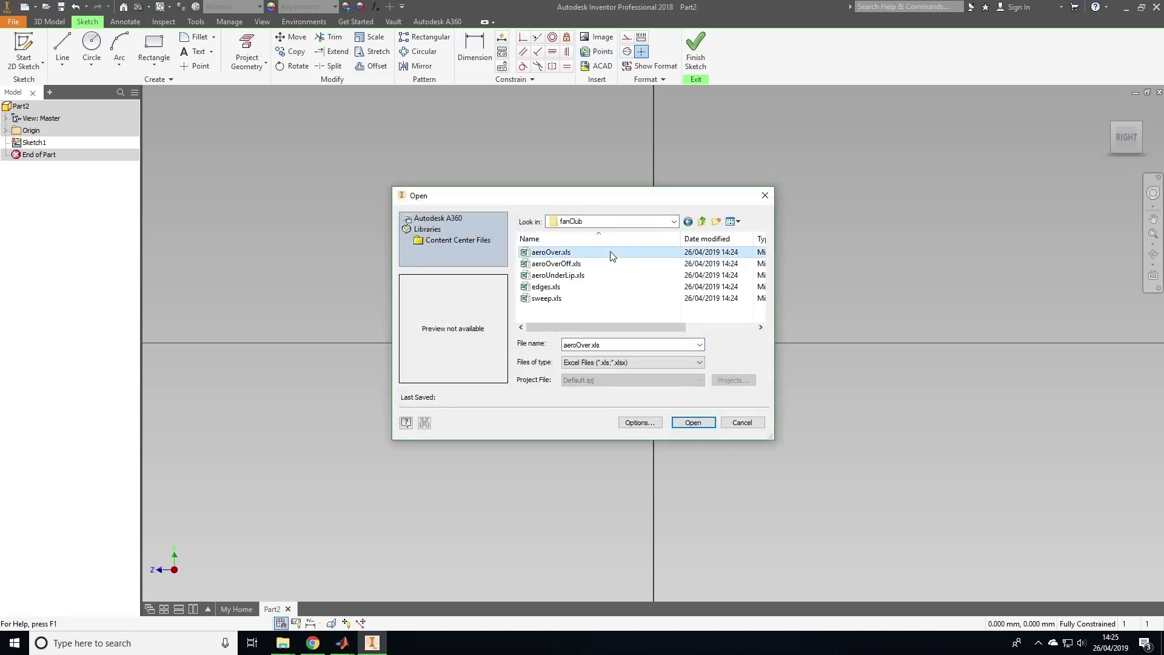
pyautogui.click(646, 423)
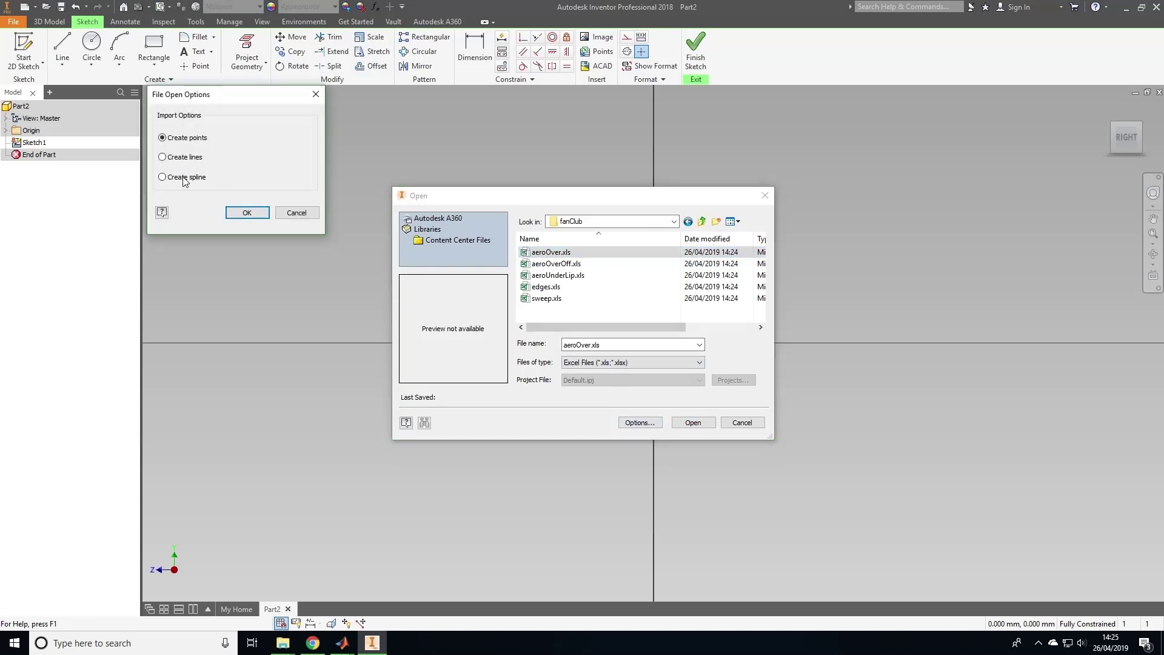
pyautogui.click(248, 214)
pyautogui.click(701, 418)
# - Import aeroOverOff.xls and aeroUnderLip.xls into the sketch
pyautogui.click(593, 52)
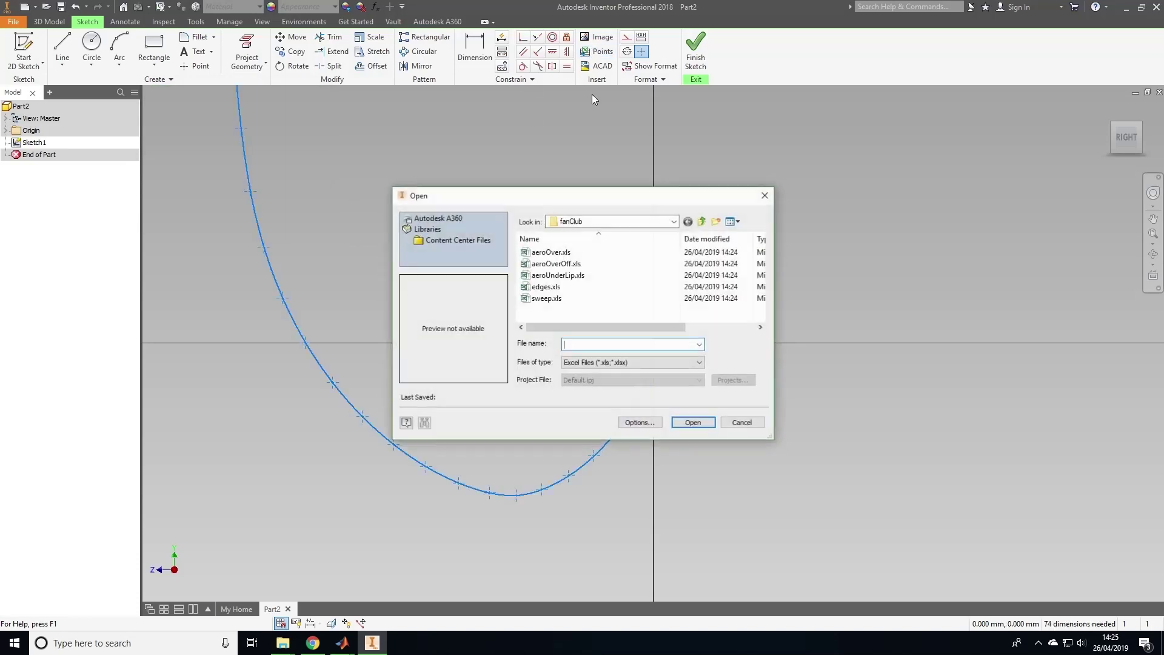
pyautogui.click(556, 264)
pyautogui.click(691, 422)
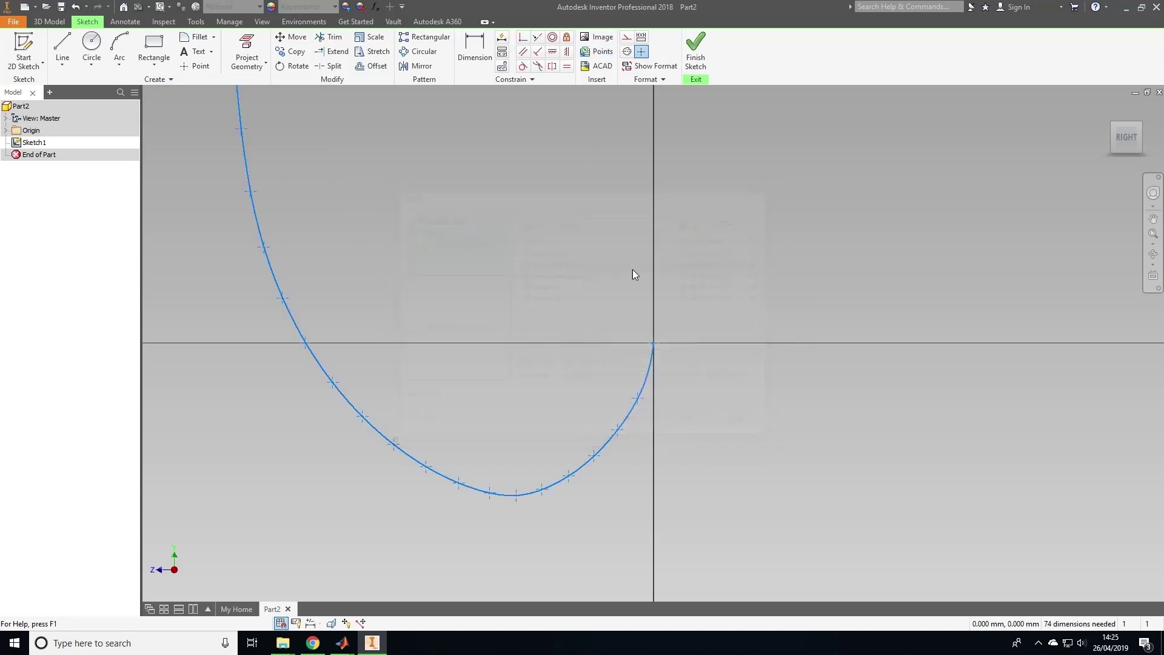
pyautogui.click(586, 52)
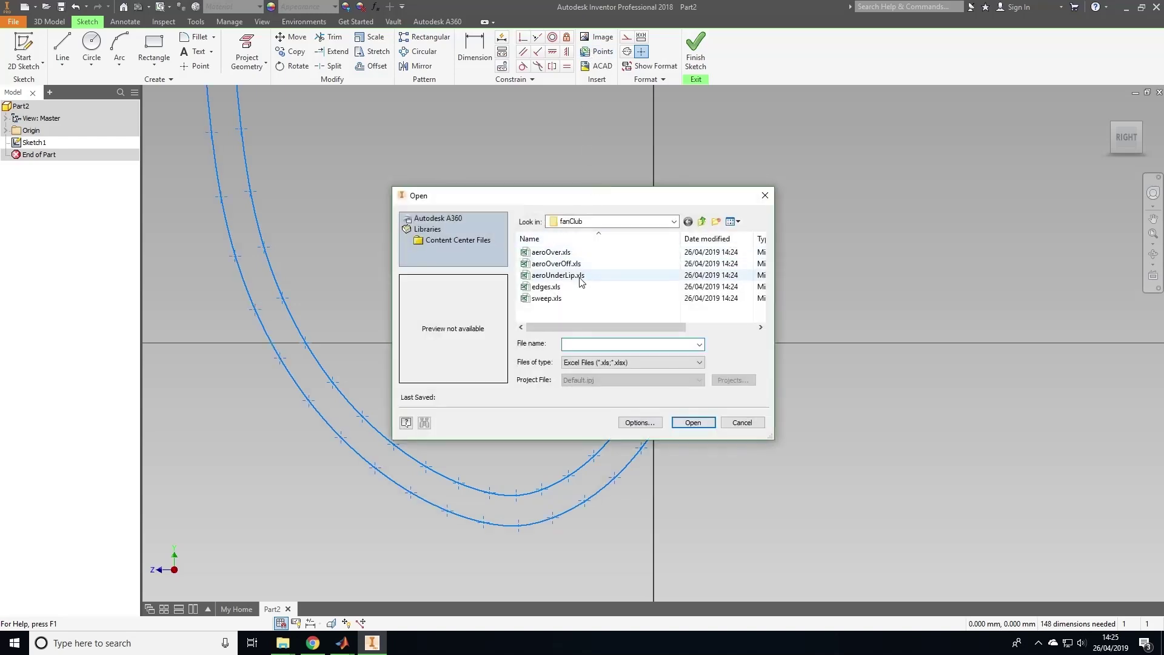
pyautogui.click(557, 275)
pyautogui.click(687, 420)
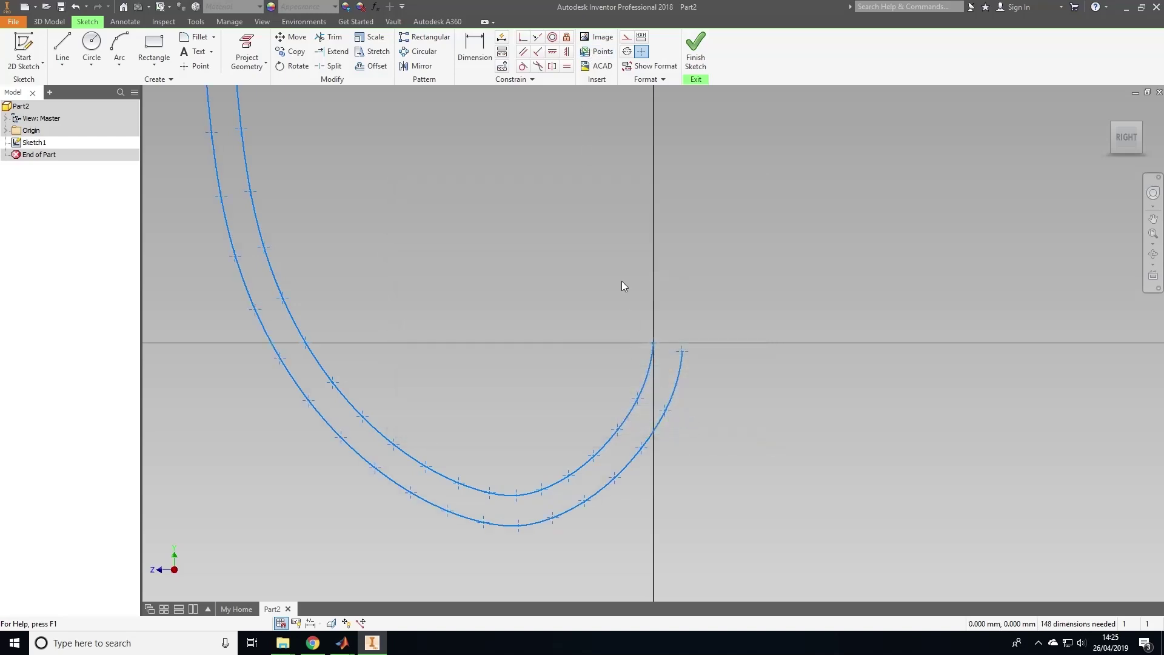
# - Import edges.xls into the sketch as individual points
pyautogui.click(592, 52)
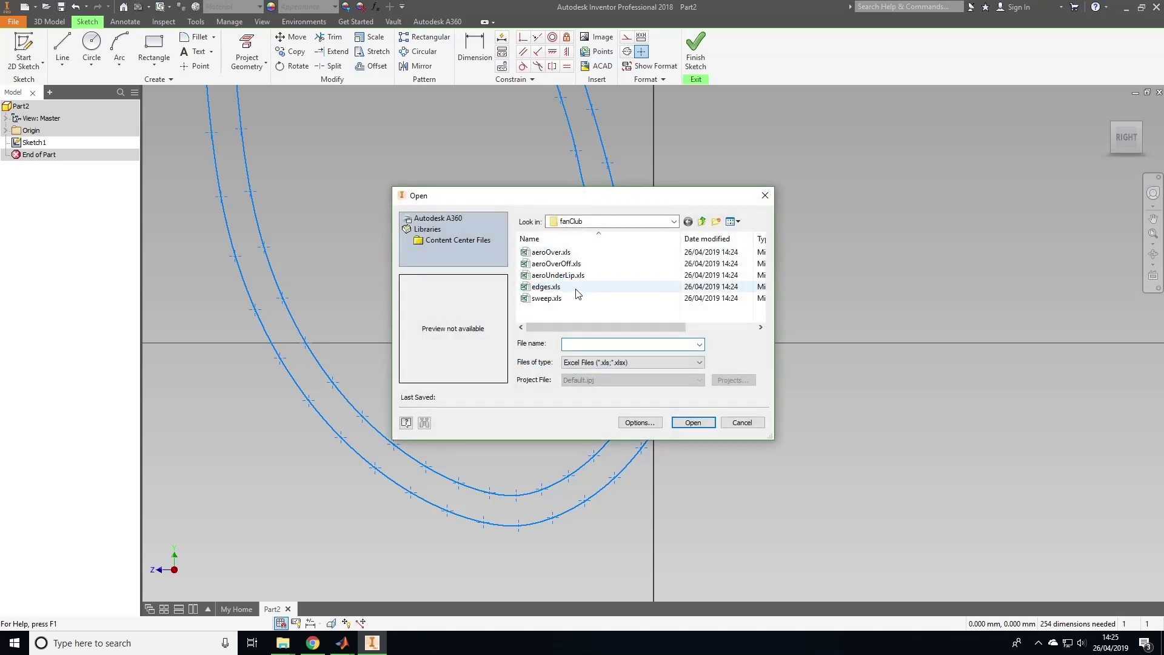
pyautogui.click(546, 286)
pyautogui.click(693, 422)
pyautogui.click(201, 141)
pyautogui.click(247, 213)
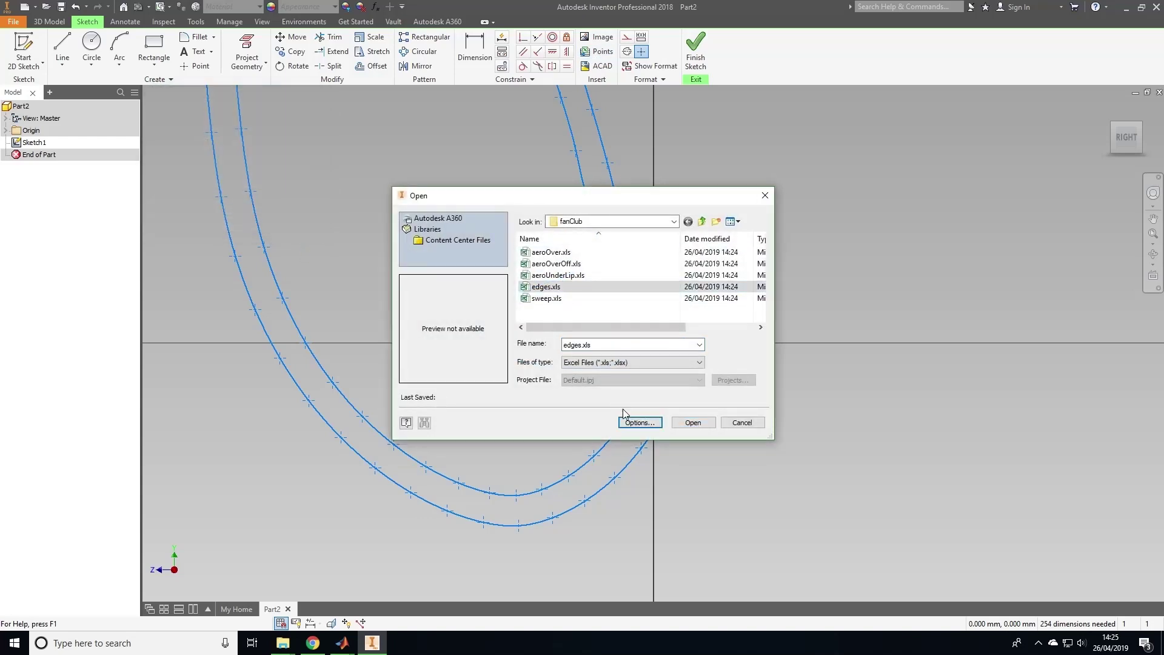
pyautogui.click(691, 422)
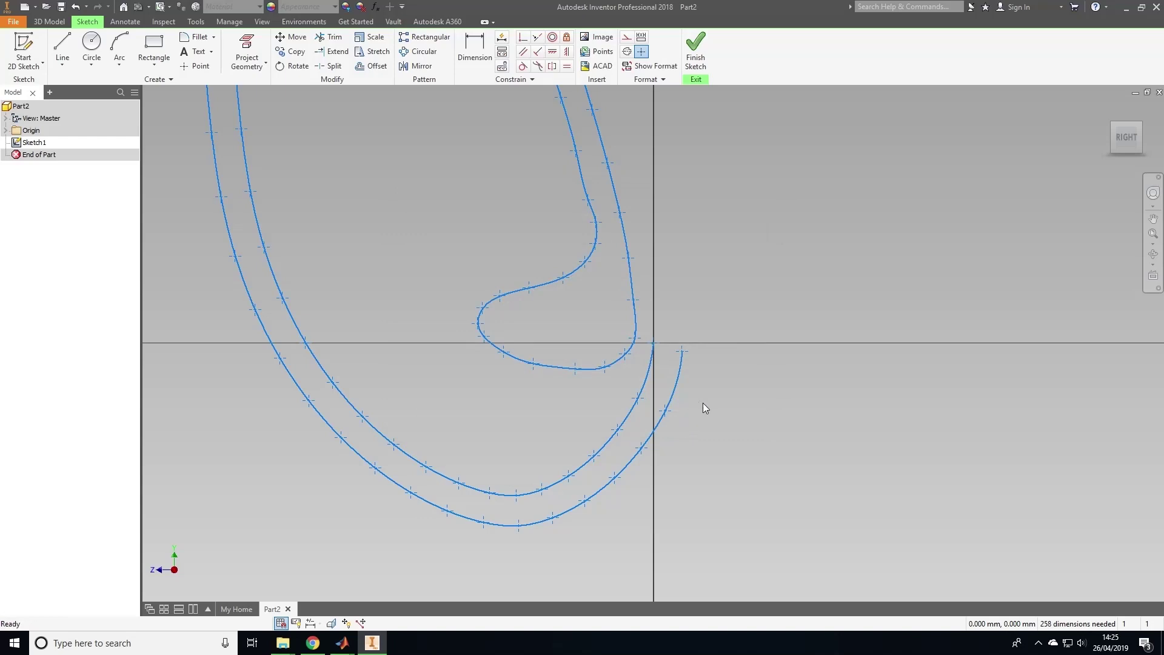
pyautogui.scroll(5, 664, 410)
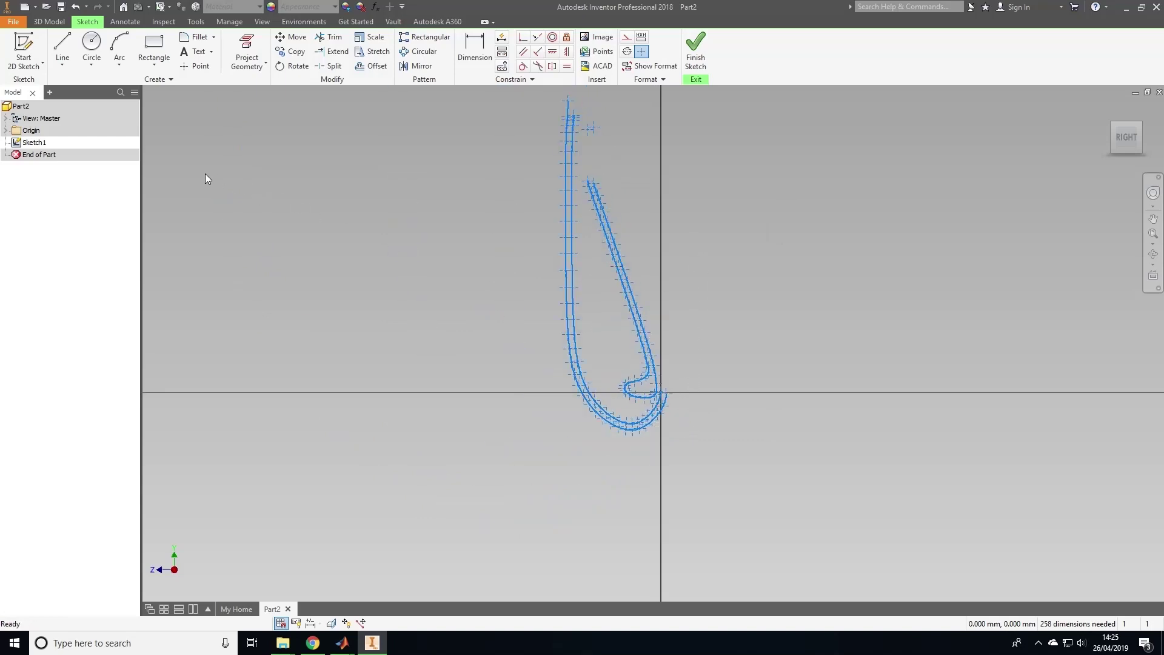
# - Draw a line joining the two curve ends at the outlet
pyautogui.click(62, 48)
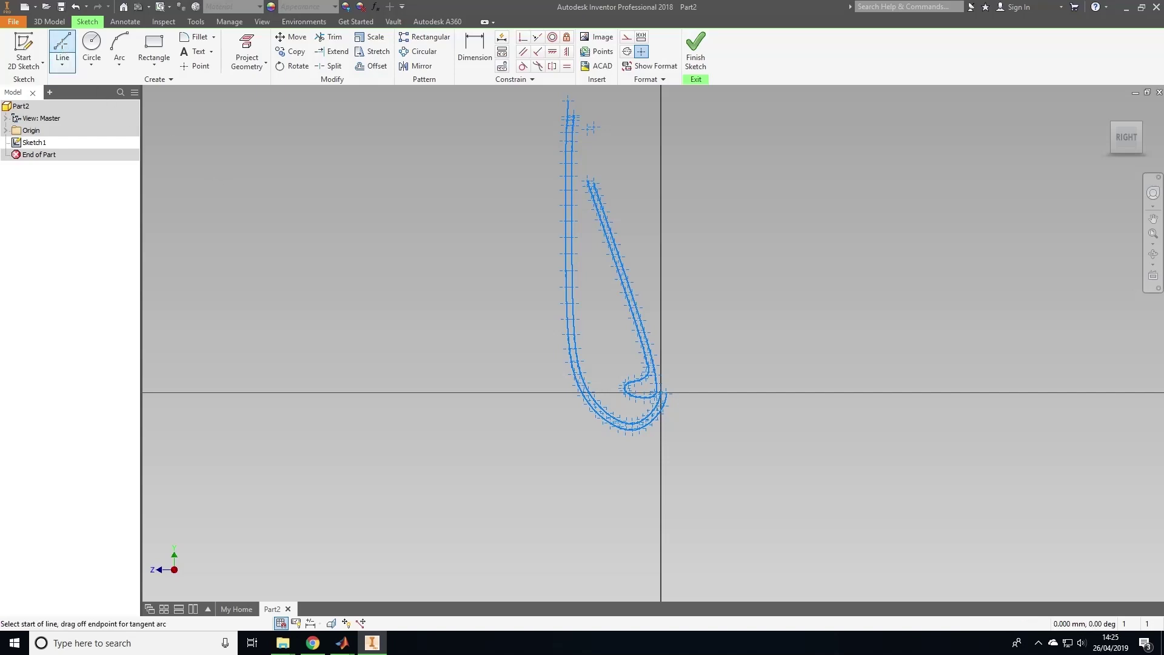
pyautogui.scroll(2, 670, 391)
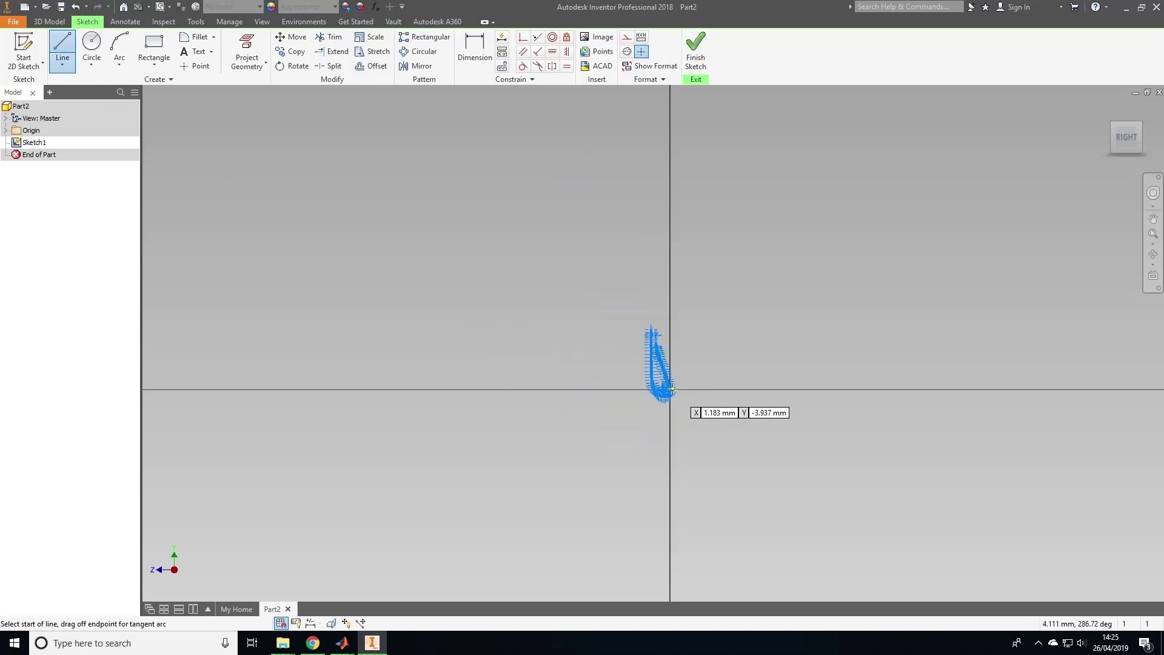
pyautogui.scroll(-6, 670, 391)
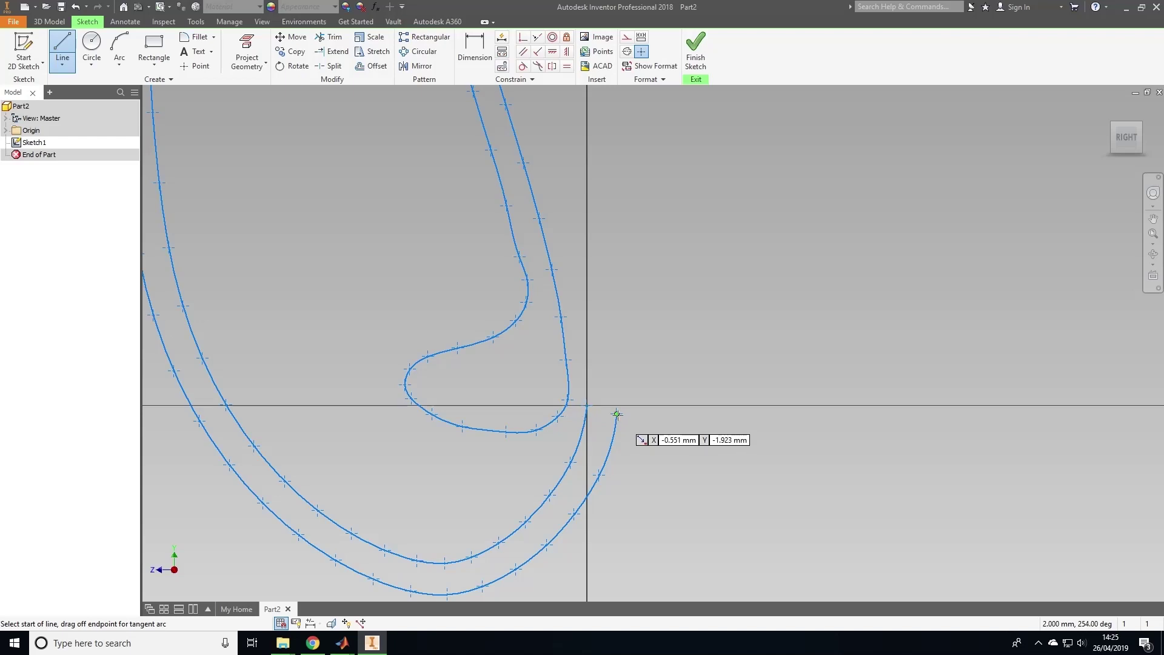
pyautogui.click(587, 405)
pyautogui.click(616, 407)
# - Close the top of the profile with a chain of lines and finish Sketch1
pyautogui.scroll(3, 390, 285)
pyautogui.scroll(-8, 378, 282)
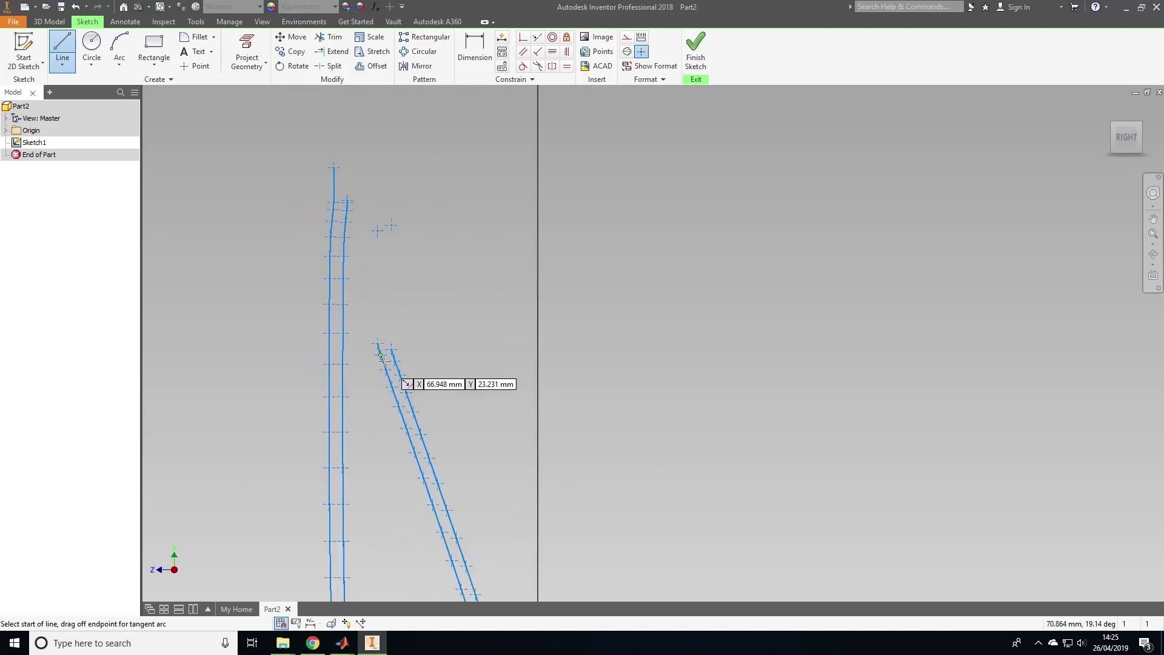
pyautogui.click(391, 350)
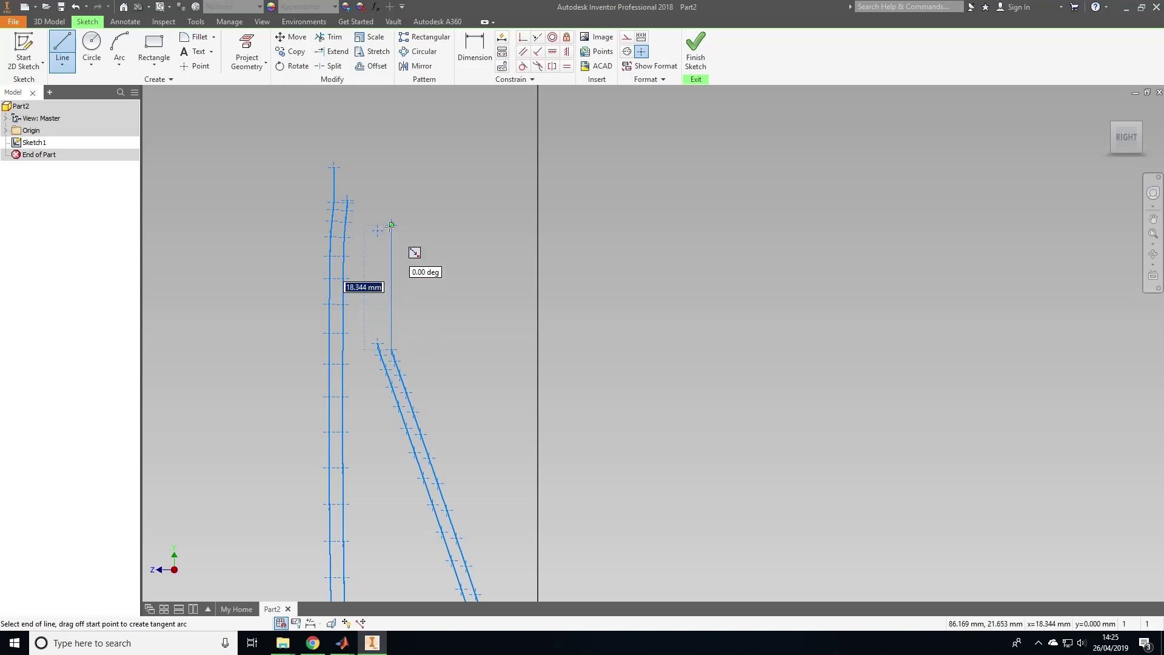
pyautogui.click(390, 225)
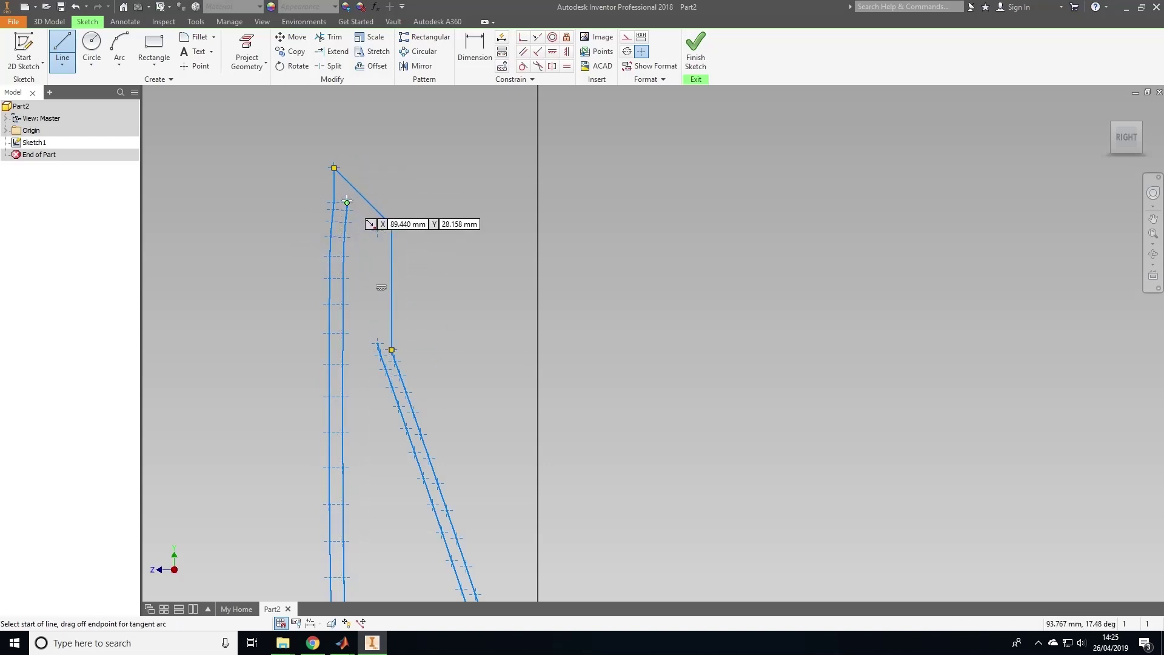
pyautogui.click(346, 199)
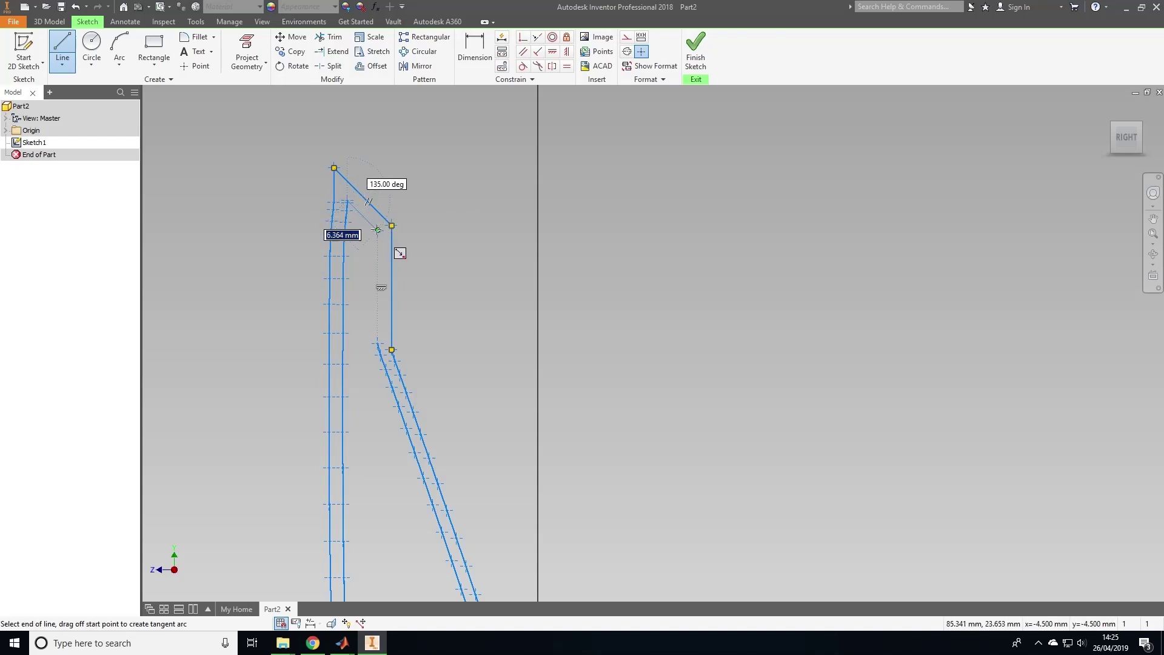
pyautogui.click(377, 230)
pyautogui.doubleClick(377, 343)
pyautogui.click(694, 53)
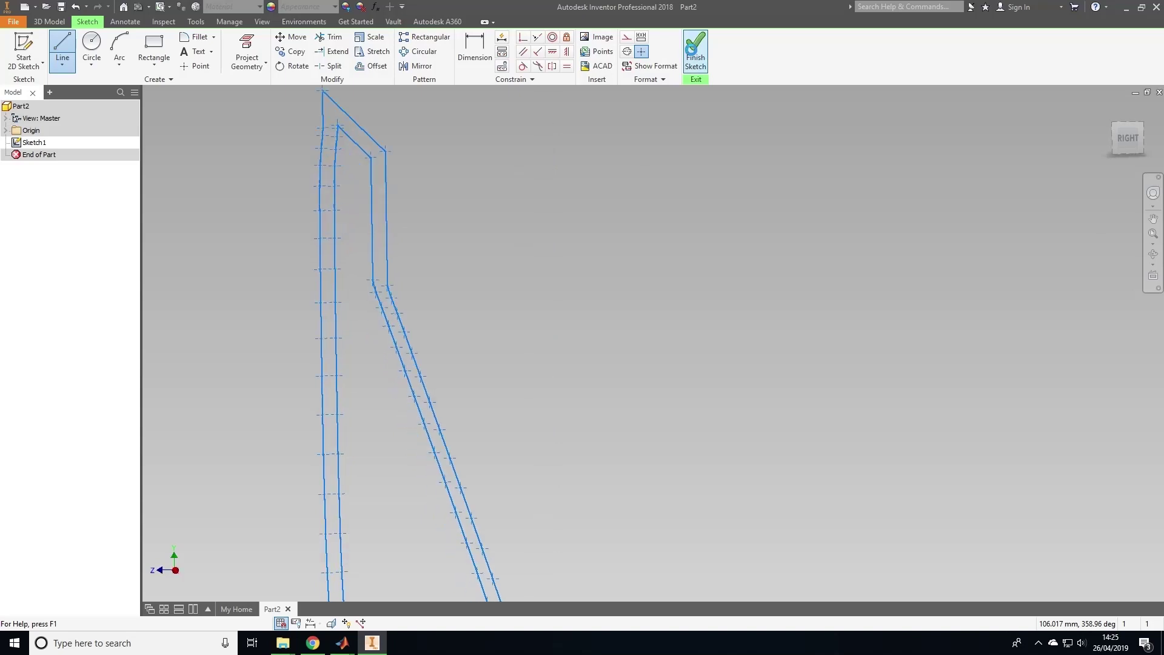
# - Create Sketch2 on the XZ plane with the sweep.xls ring path imported as a spline
pyautogui.scroll(3, 490, 326)
pyautogui.scroll(3, 500, 326)
pyautogui.scroll(-2, 533, 224)
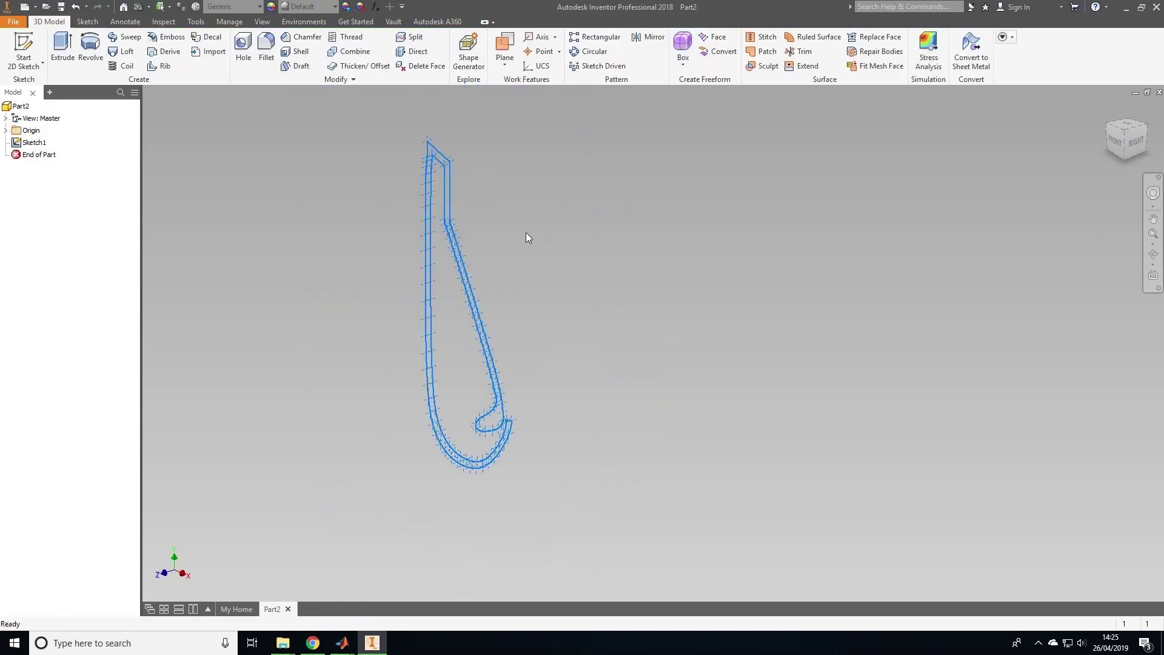
pyautogui.click(23, 50)
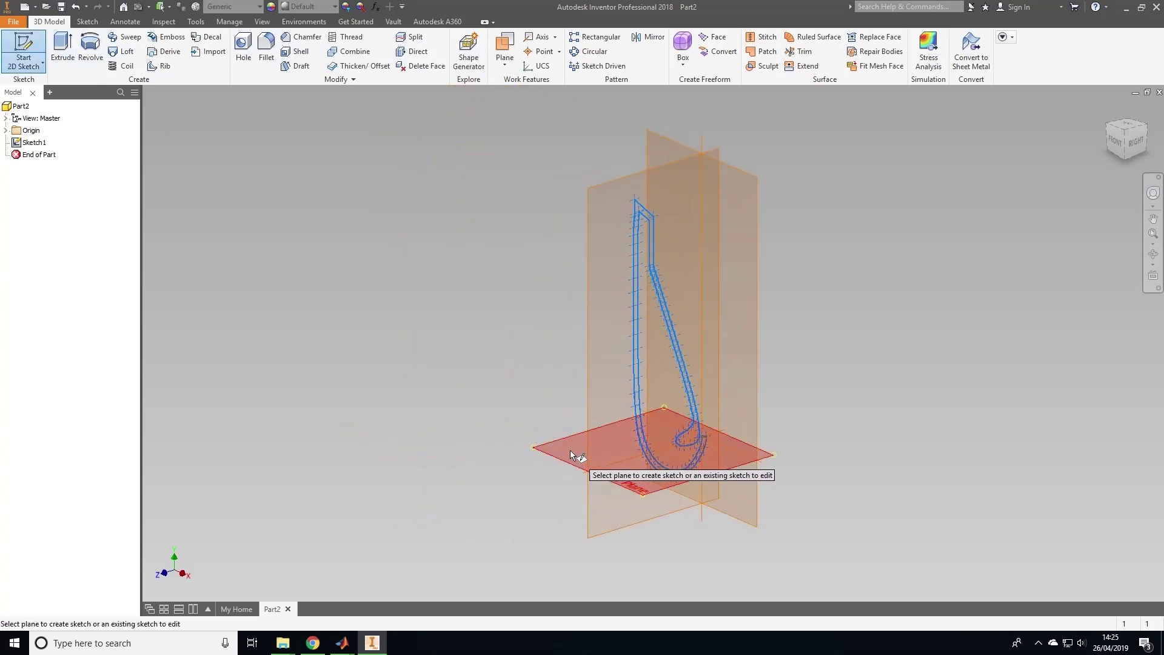
pyautogui.click(566, 445)
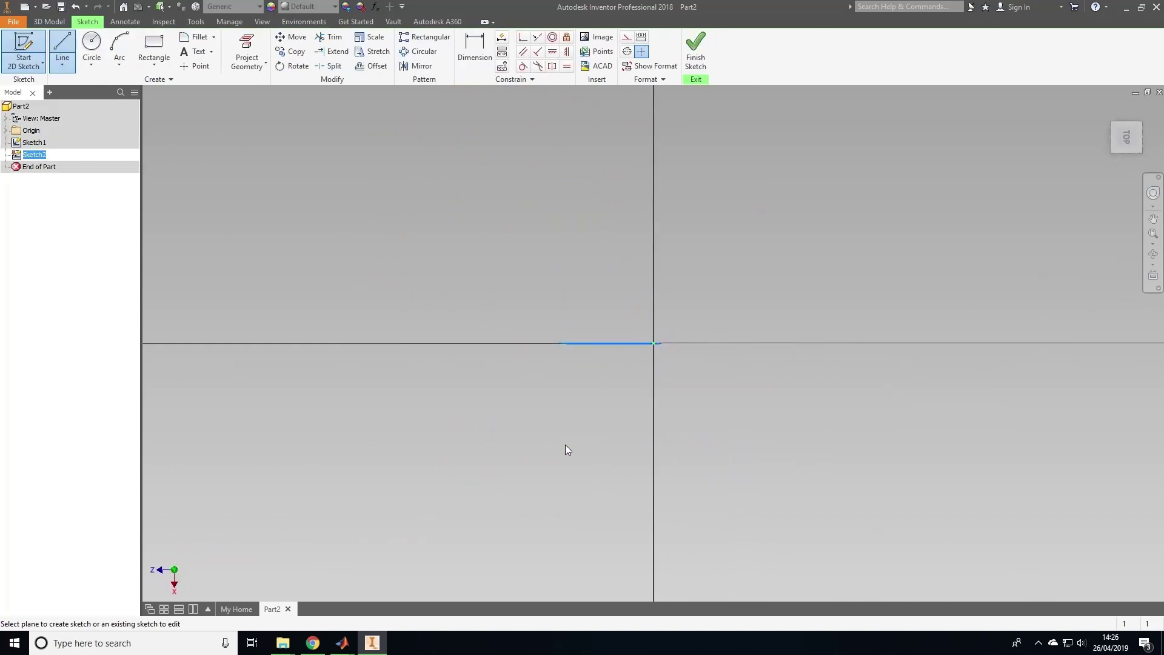
pyautogui.click(601, 52)
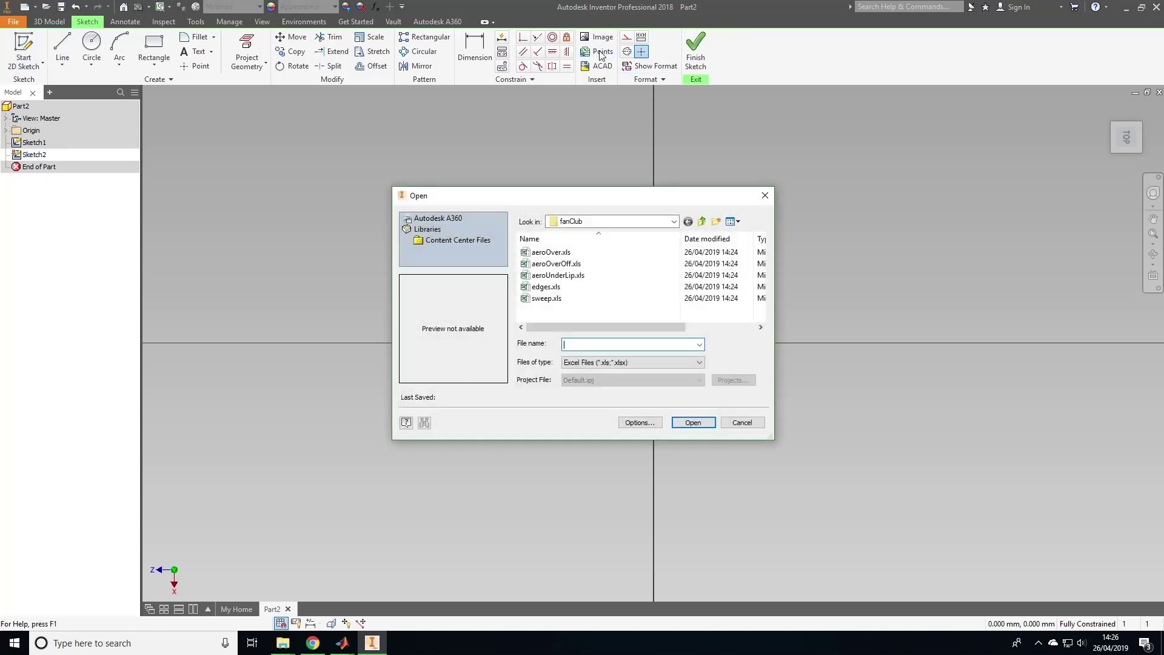
pyautogui.click(549, 298)
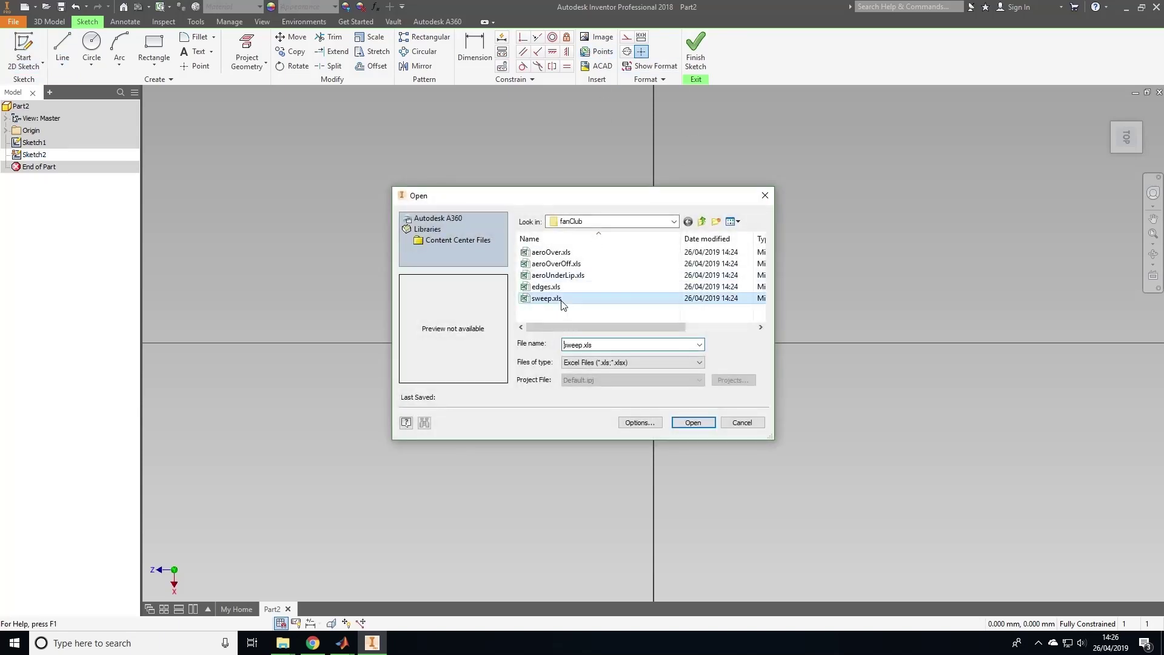
pyautogui.click(639, 423)
pyautogui.click(246, 212)
pyautogui.click(693, 423)
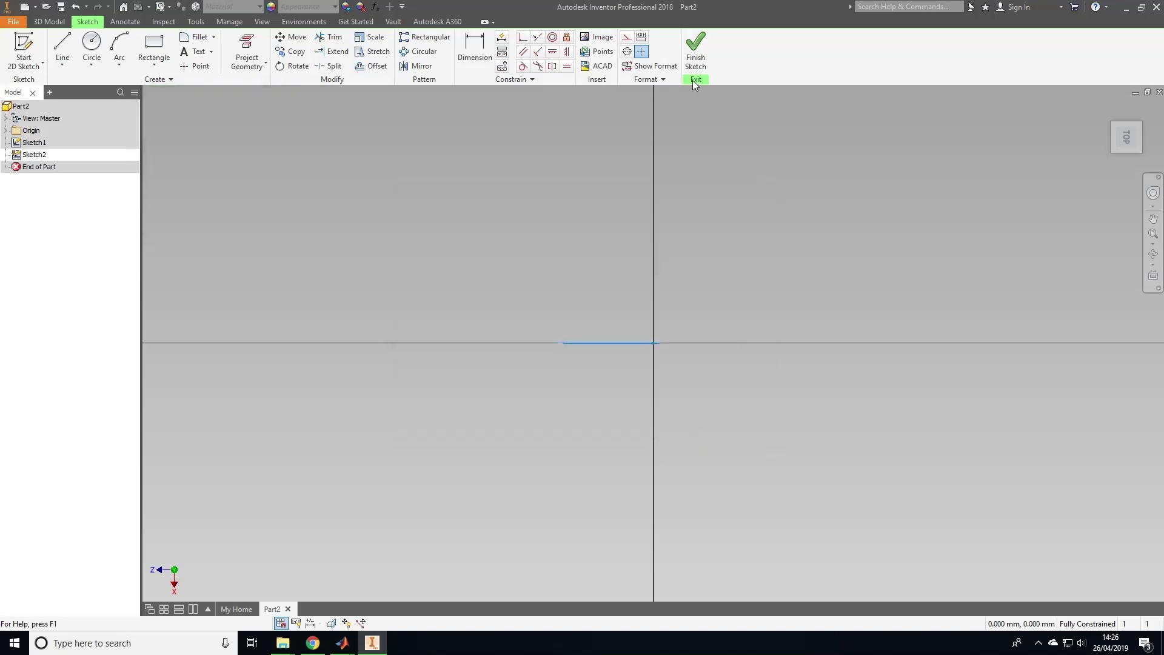
pyautogui.click(695, 49)
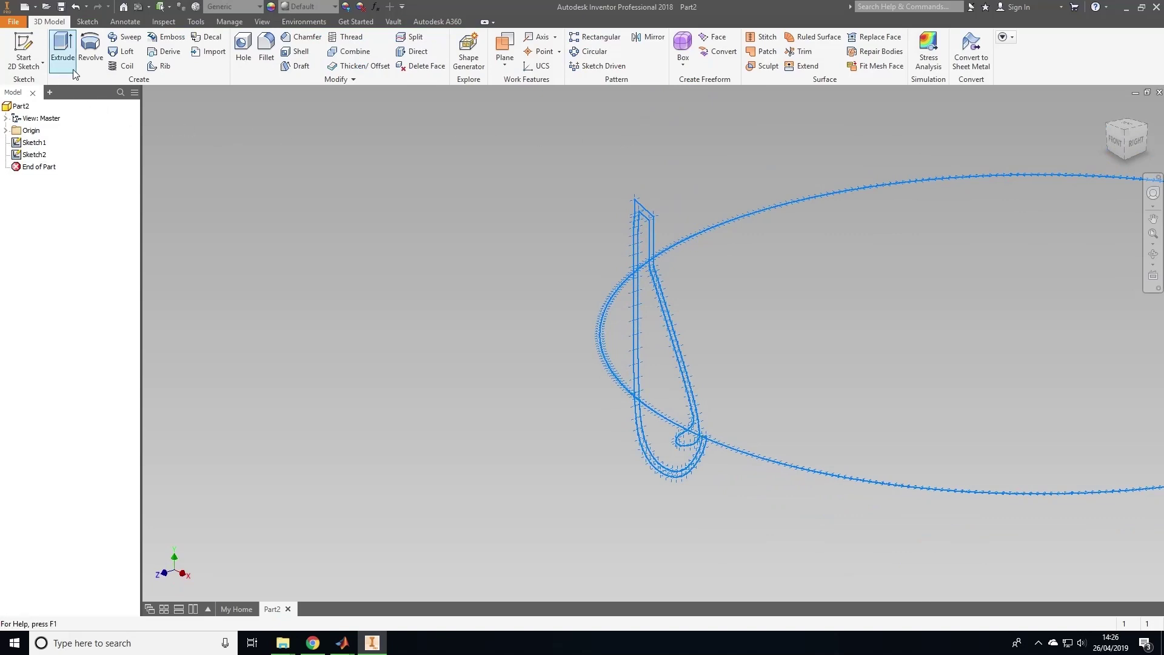
# - Sweep the narrow loop profile along the large ellipse path to create Sweep1, the solid ring
pyautogui.click(129, 37)
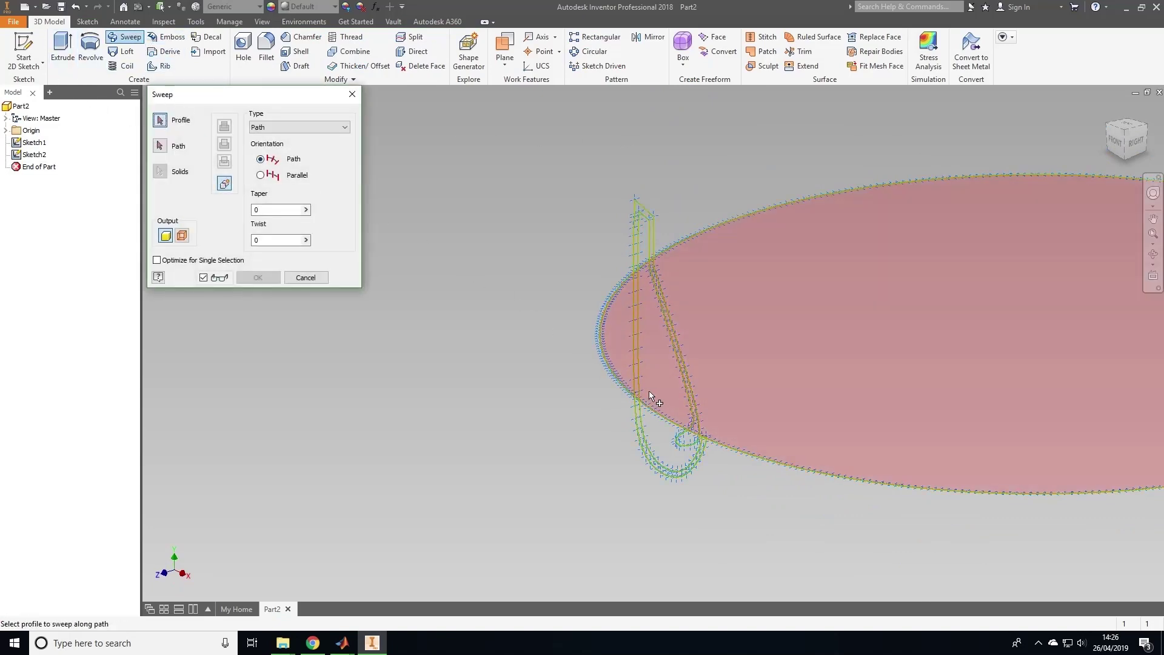
pyautogui.click(637, 377)
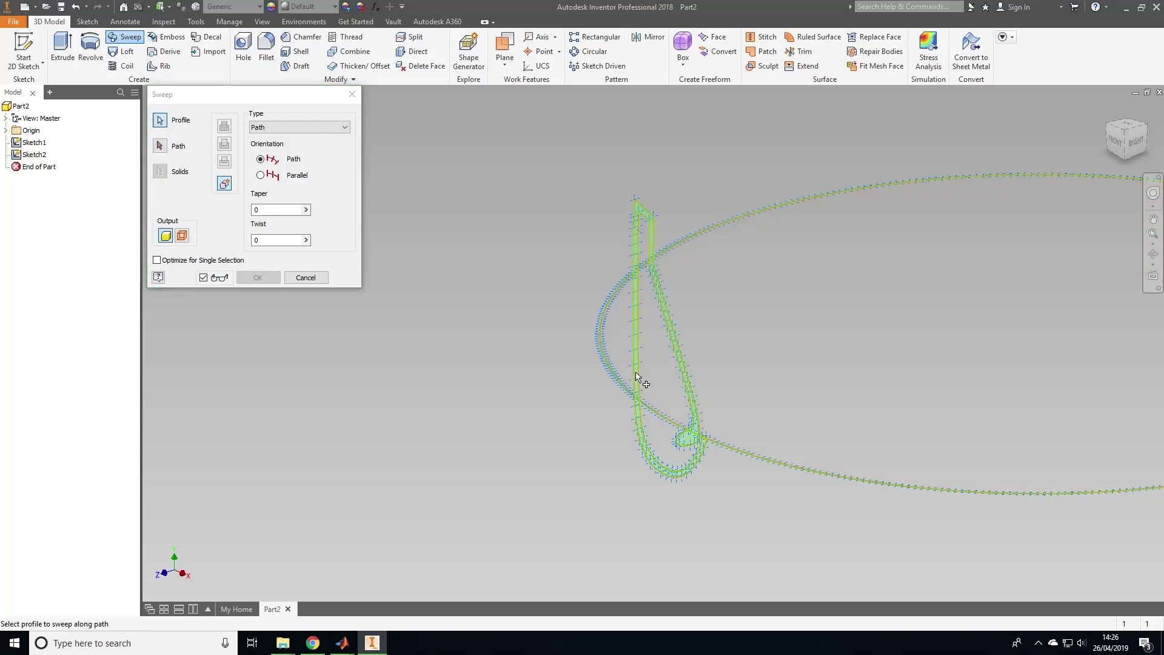
pyautogui.click(160, 148)
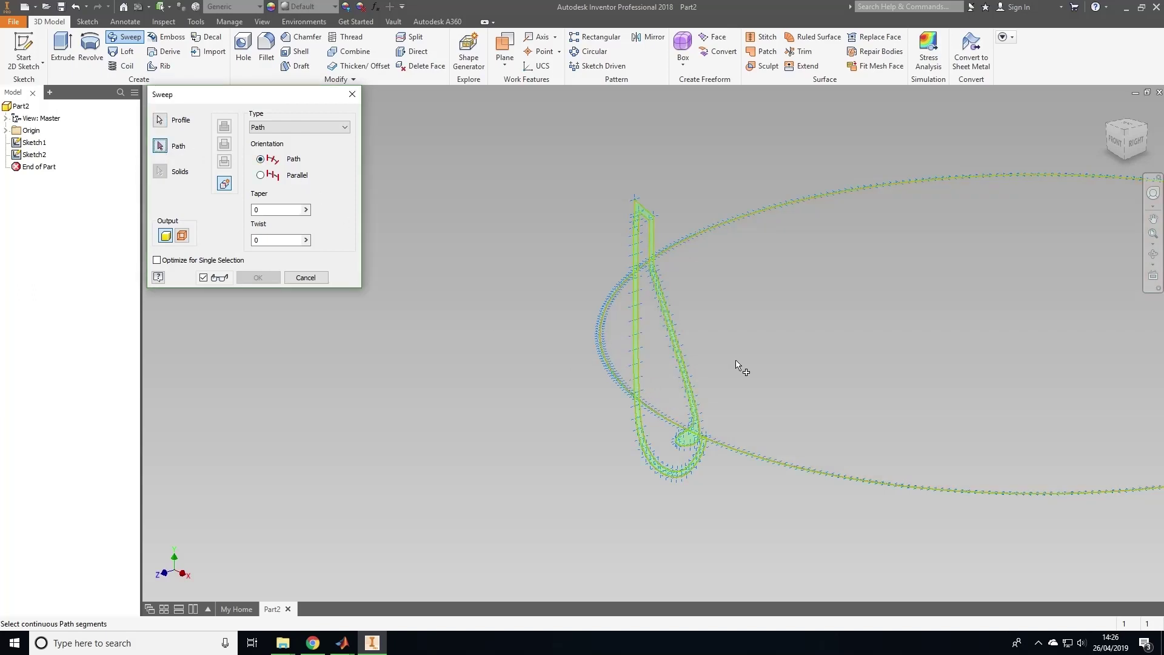
pyautogui.click(722, 227)
pyautogui.scroll(-5, 400, 361)
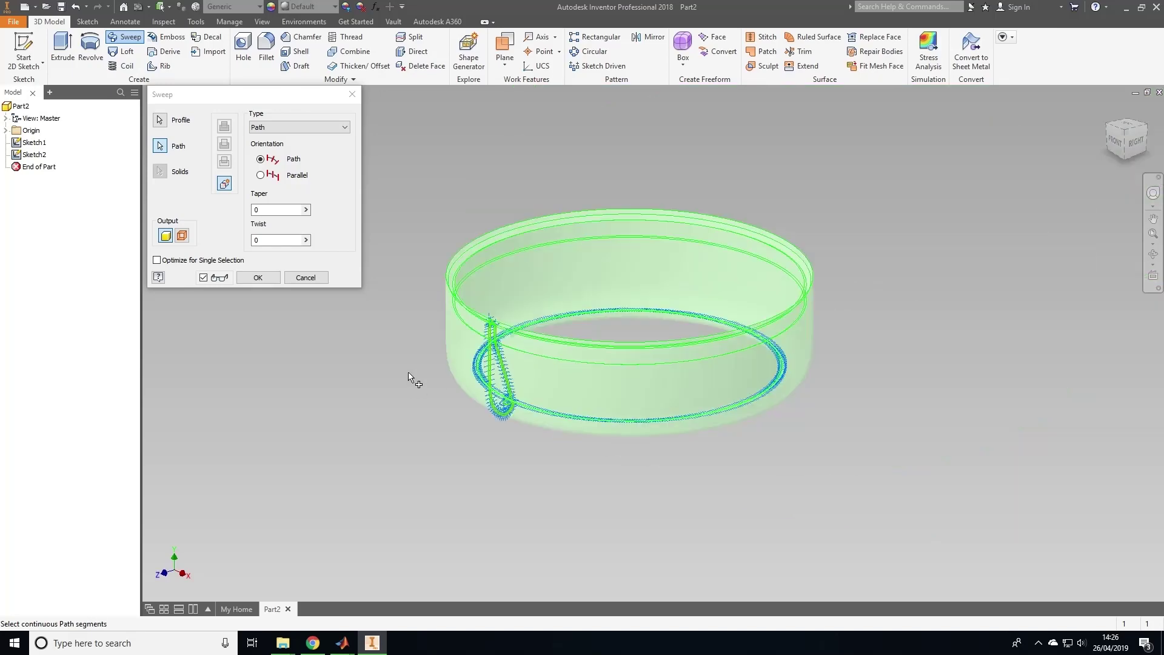
pyautogui.click(267, 277)
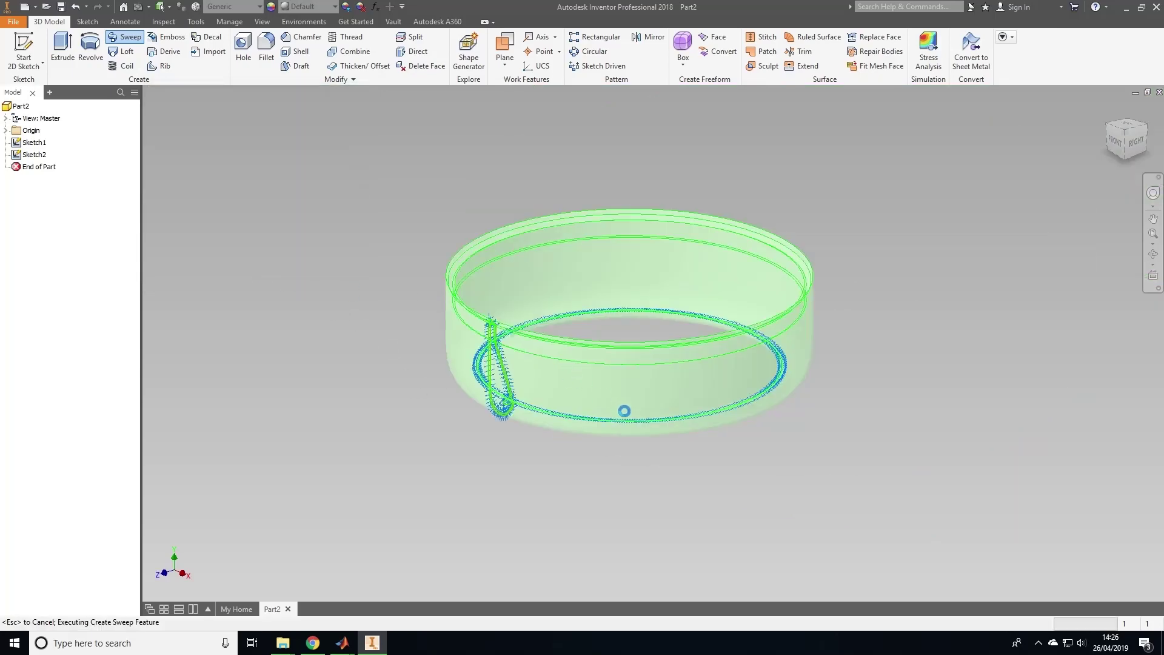
# - Turn on visibility of the XY origin plane under Origin and view it from above
pyautogui.click(1152, 253)
pyautogui.moveTo(600, 265); pyautogui.dragTo(541, 315)
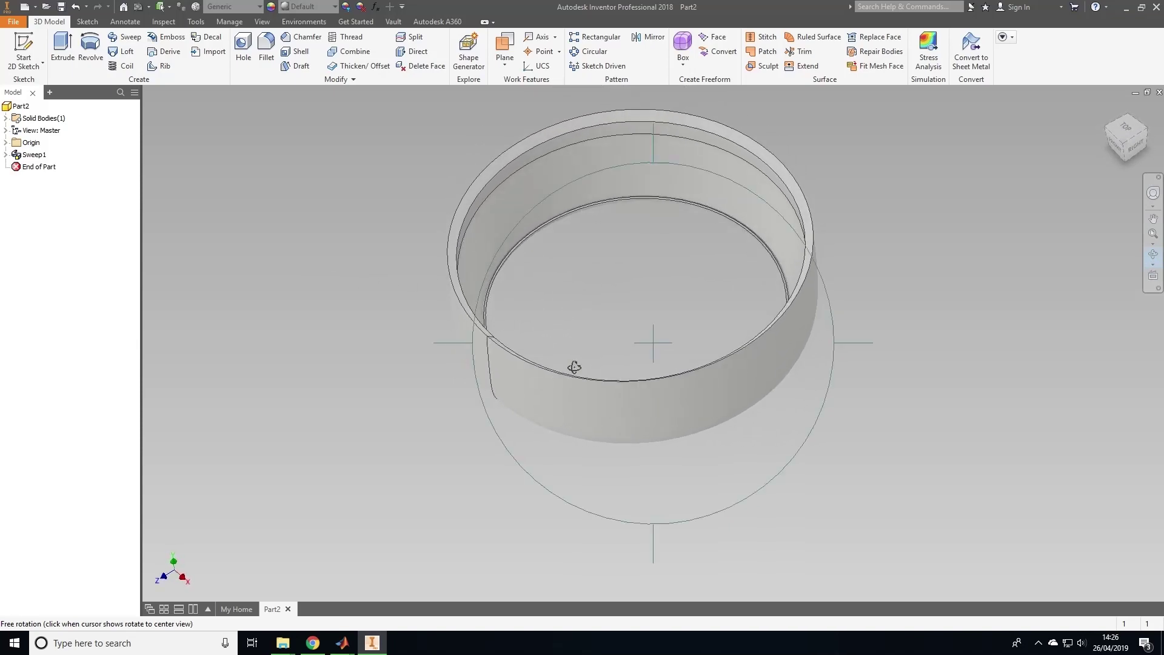
pyautogui.press('Escape')
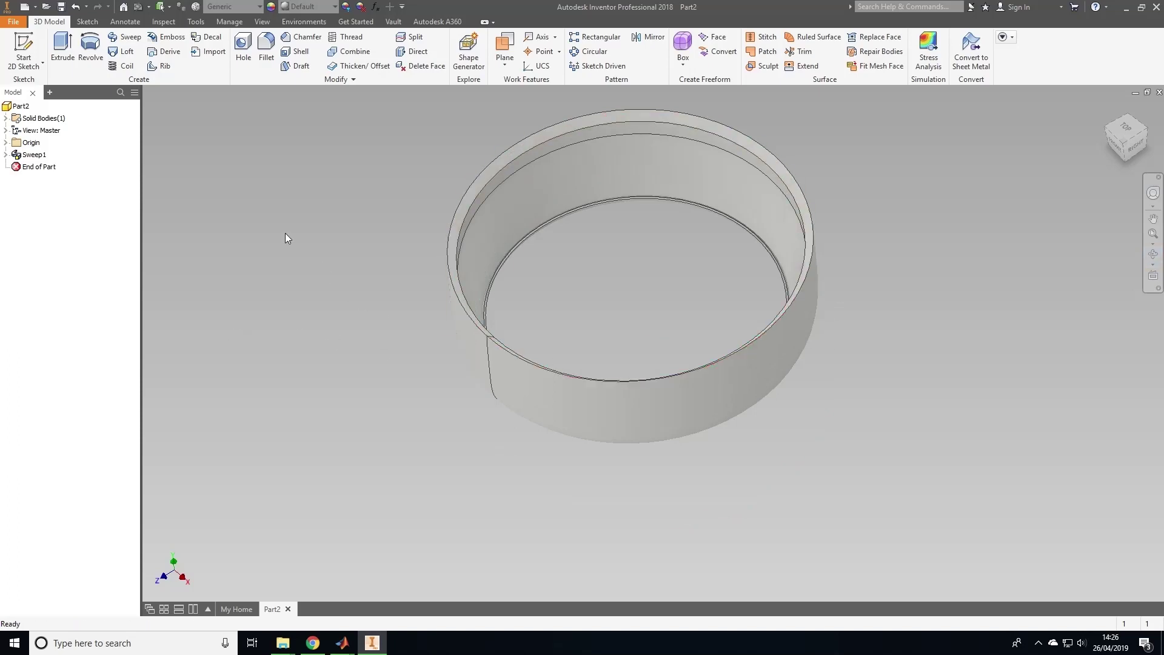
pyautogui.click(6, 142)
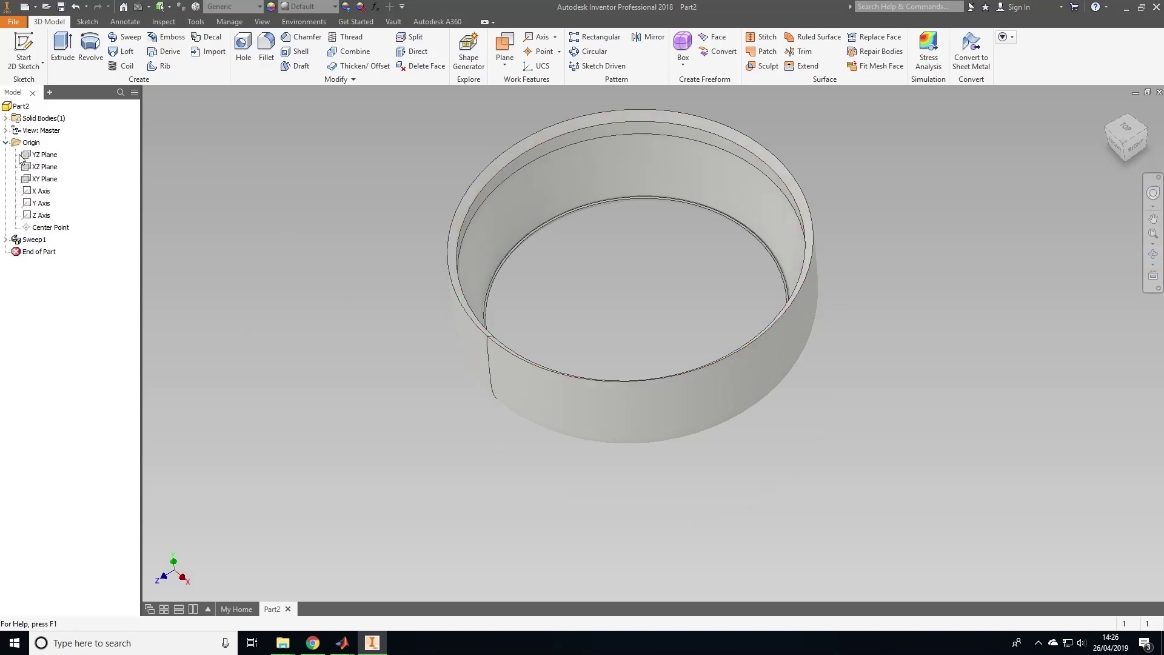
pyautogui.rightClick(45, 180)
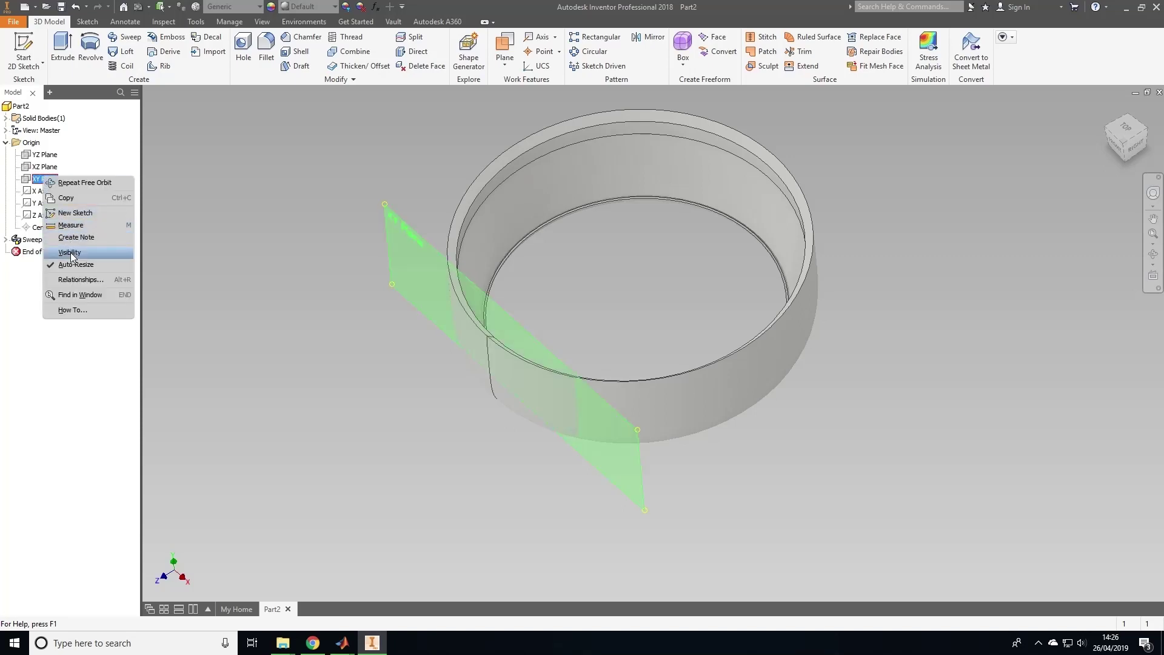
pyautogui.click(70, 253)
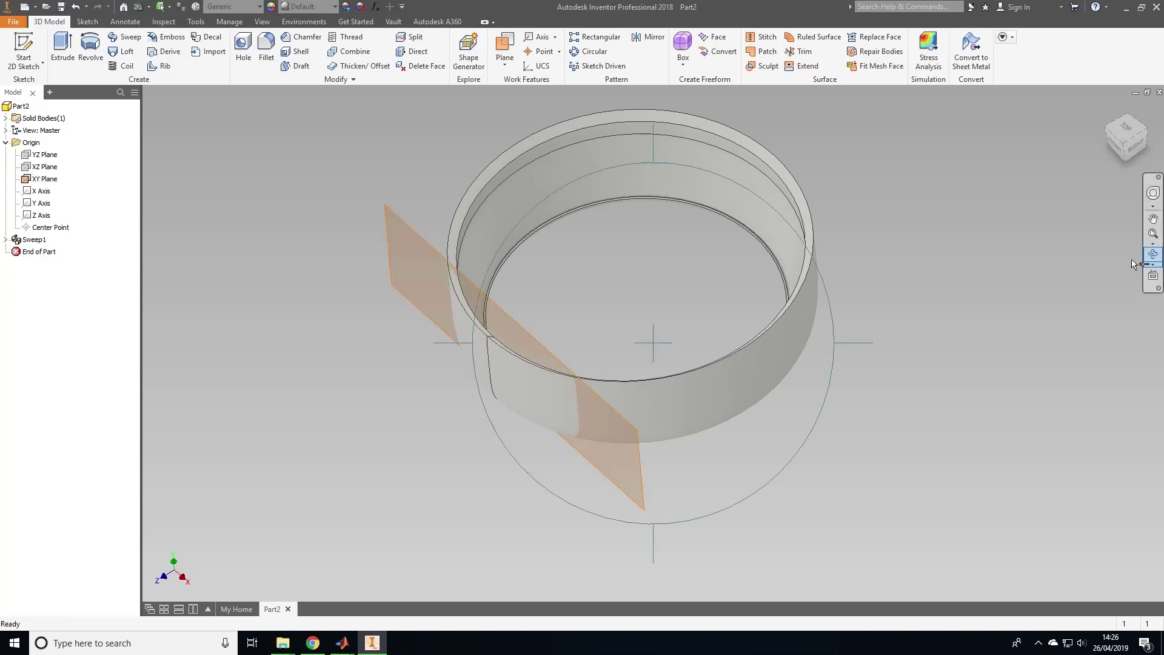
pyautogui.click(1154, 256)
pyautogui.moveTo(592, 277); pyautogui.dragTo(517, 369)
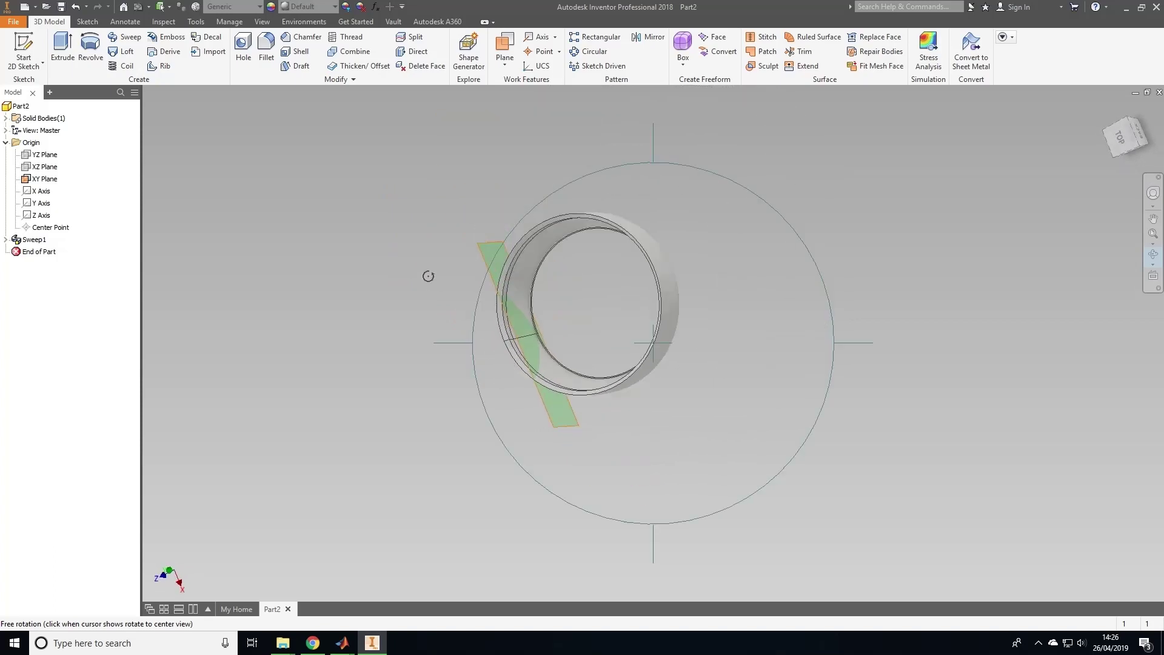
# - Create Work Plane1 offset about -360.250 mm from the XY plane across the ring
pyautogui.press('Escape')
pyautogui.click(504, 61)
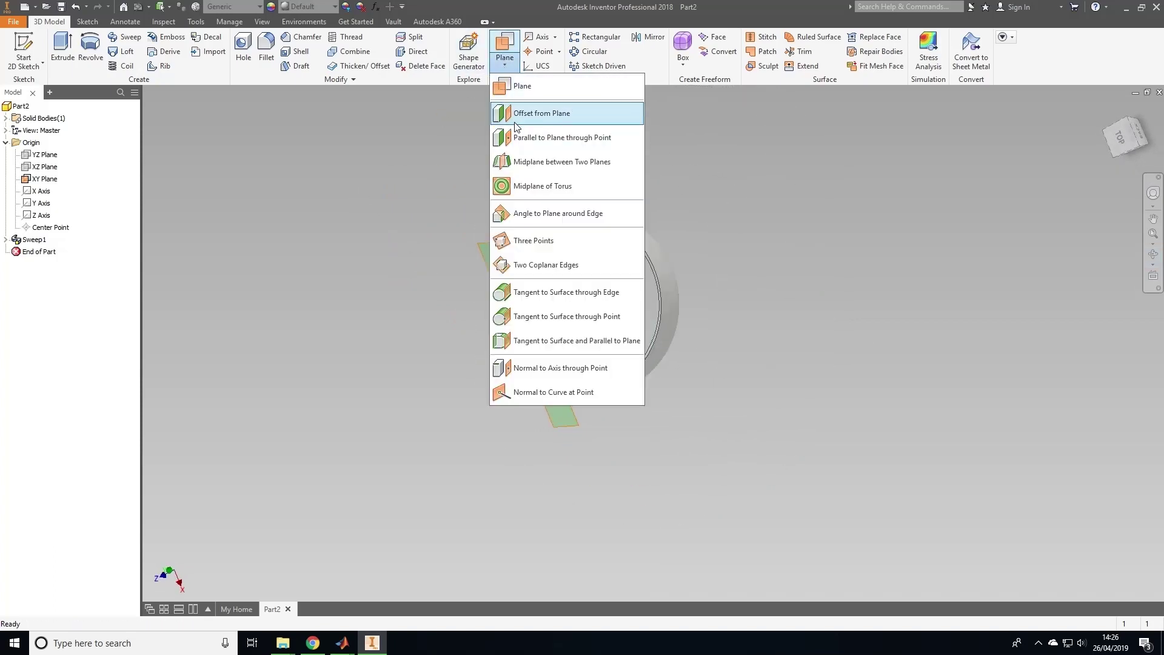
pyautogui.click(514, 117)
pyautogui.click(500, 241)
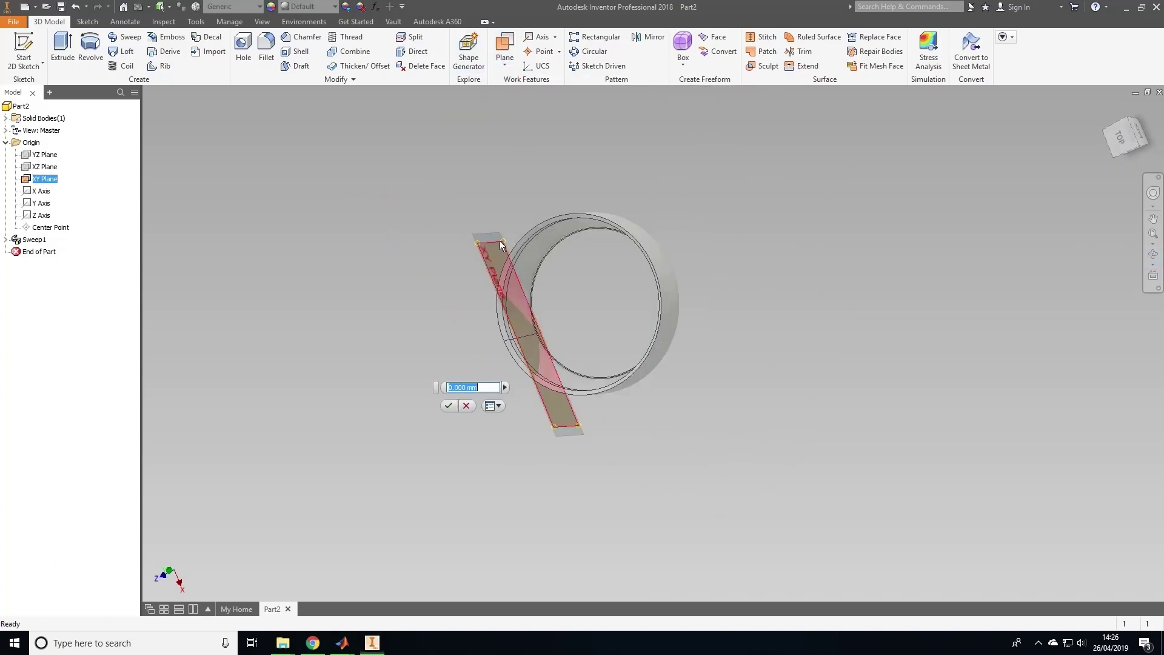
pyautogui.moveTo(500, 241); pyautogui.dragTo(677, 226)
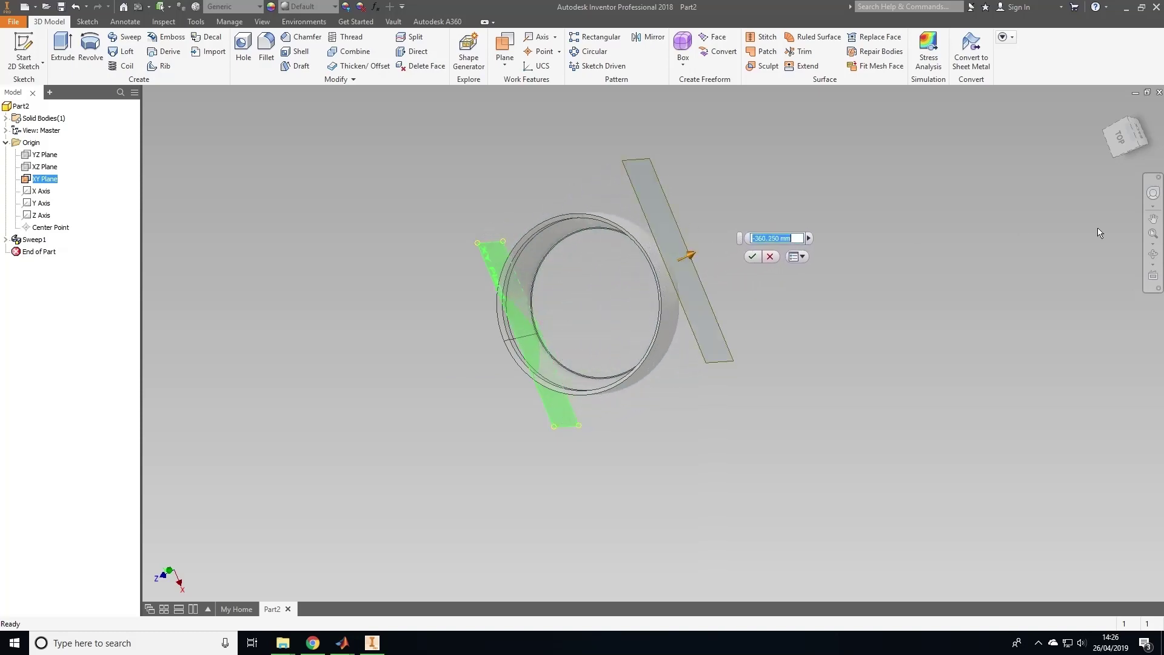
pyautogui.click(751, 255)
pyautogui.click(1155, 254)
# - Start a sketch on Work Plane1 and draw a 90 mm circle at the origin
pyautogui.moveTo(772, 437); pyautogui.dragTo(875, 380)
pyautogui.press('Escape')
pyautogui.press('s')
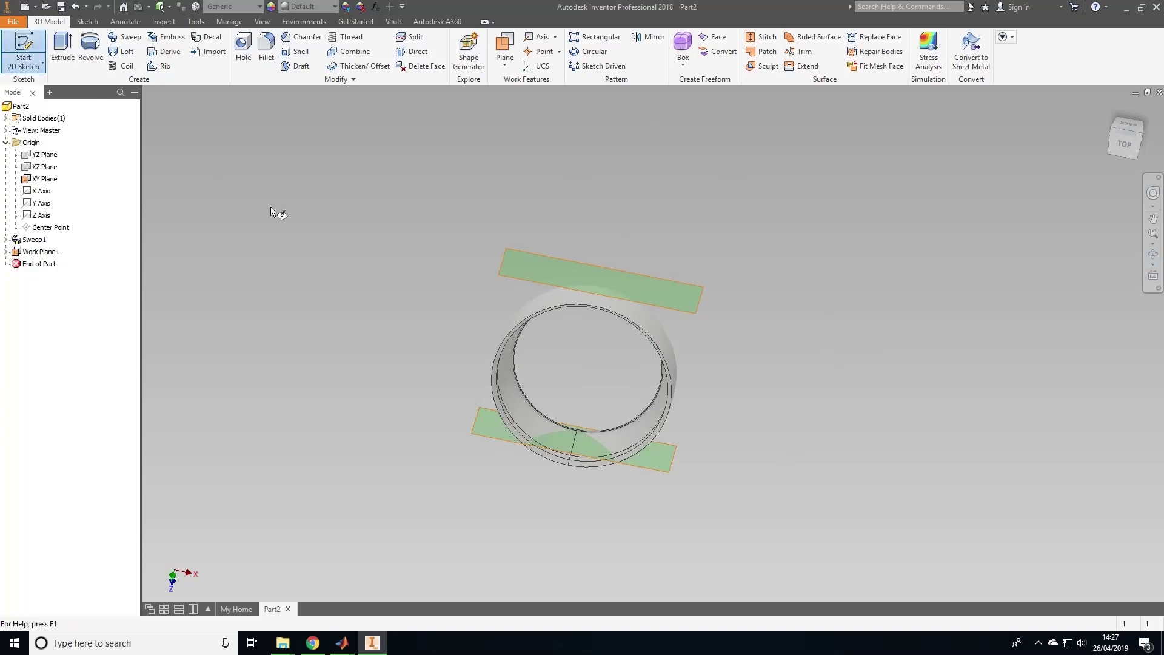
pyautogui.click(504, 259)
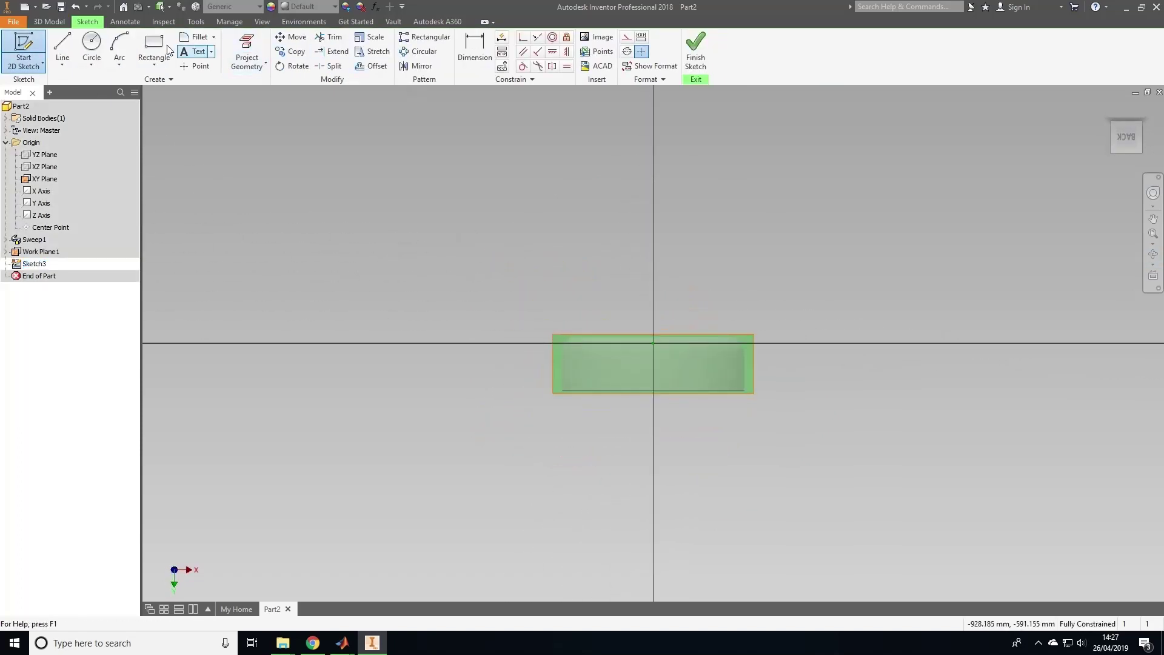
pyautogui.click(91, 44)
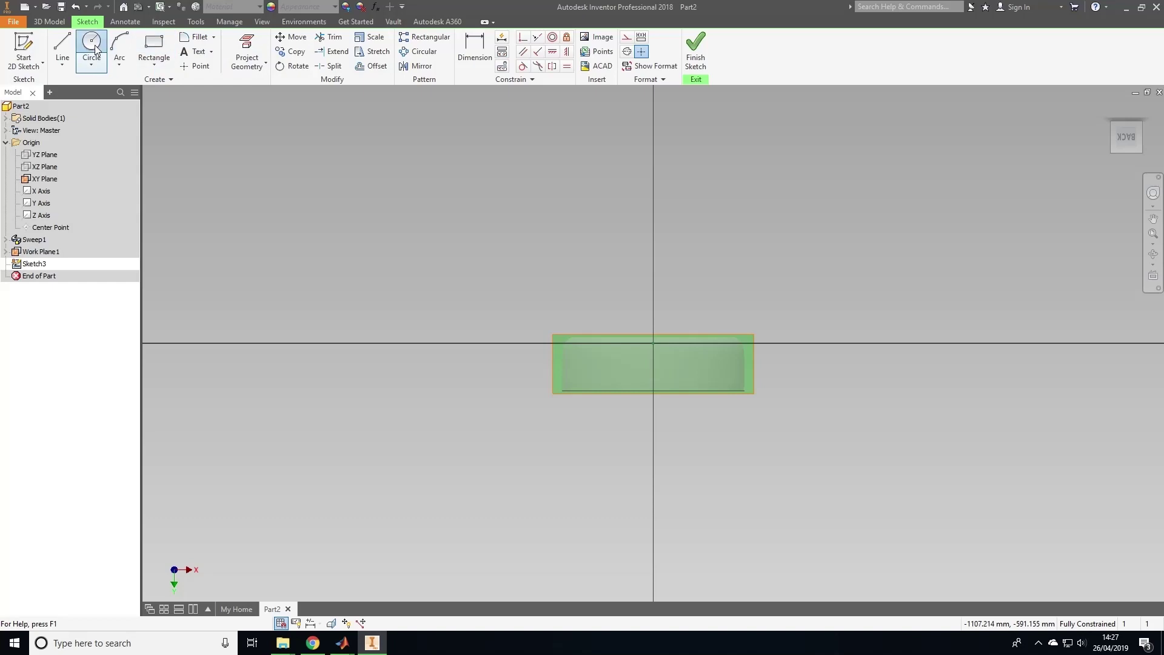
pyautogui.click(653, 366)
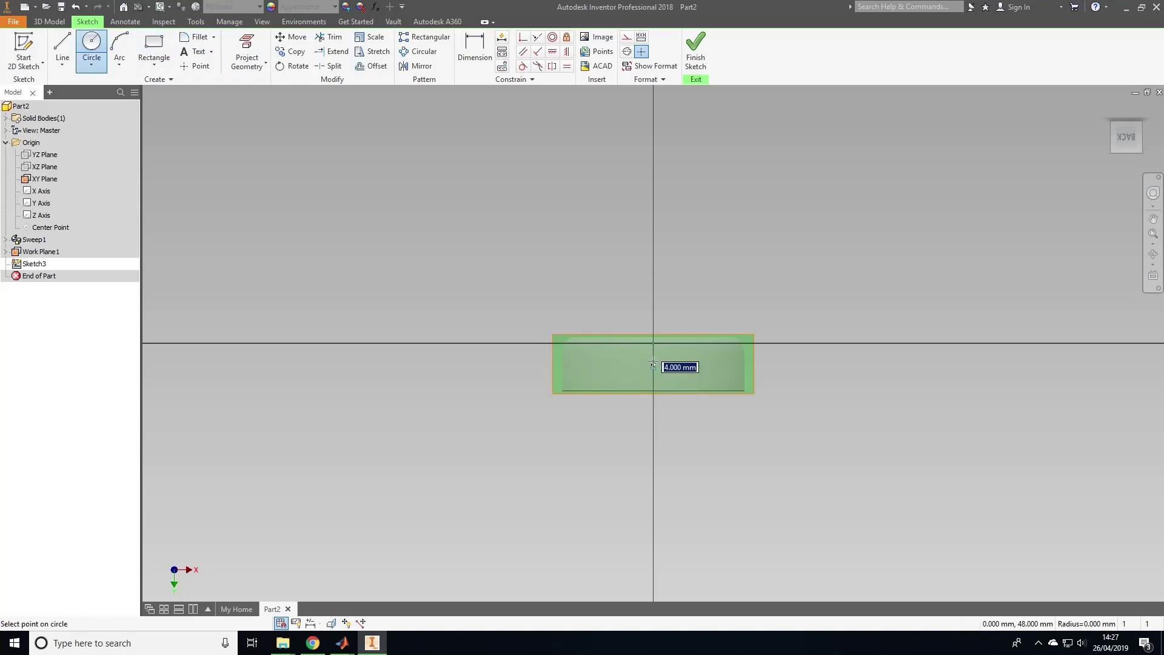
pyautogui.write('90')
pyautogui.press('Return')
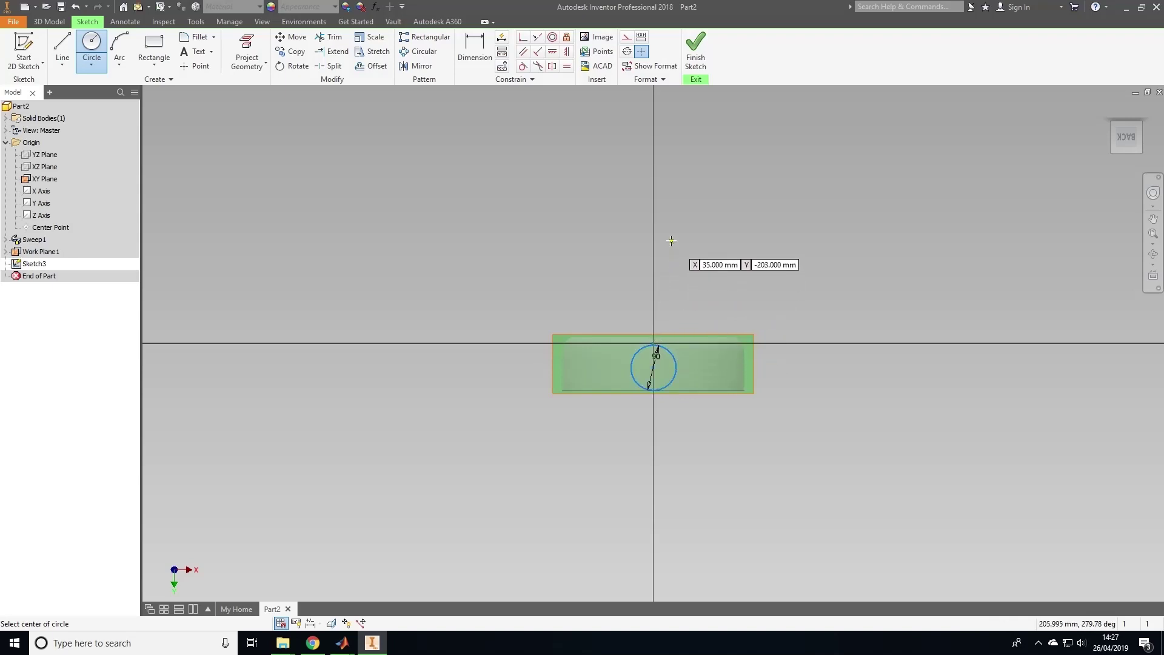
# - Dimension the circle centre 42 mm vertically from the sketch origin
pyautogui.click(474, 58)
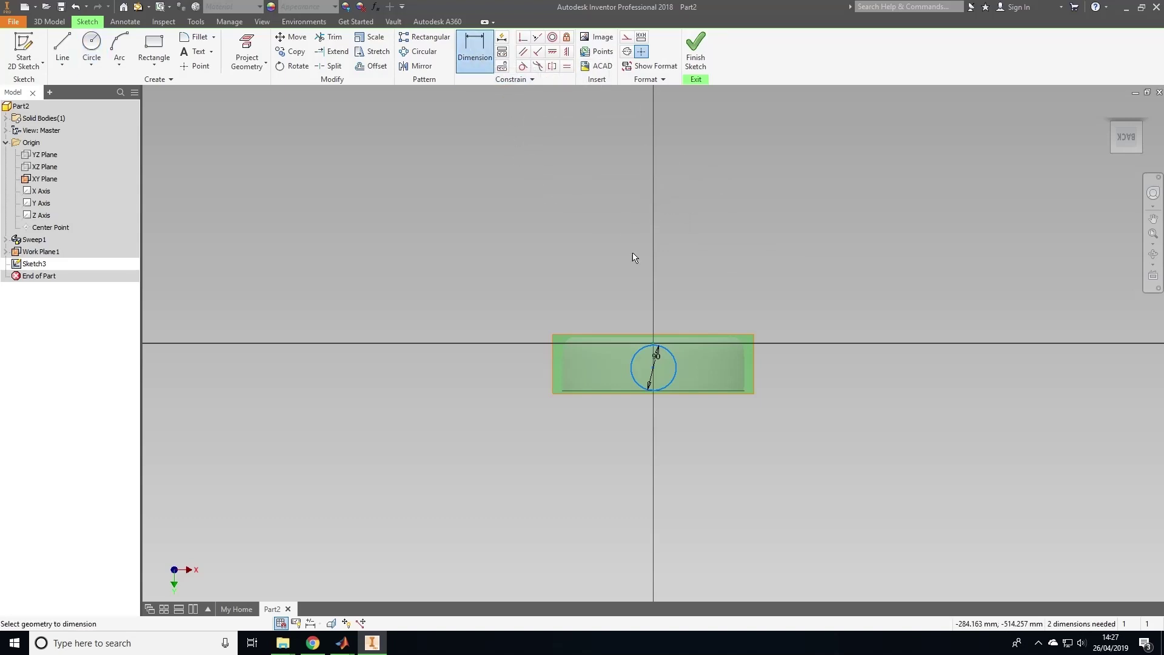
pyautogui.scroll(4, 666, 370)
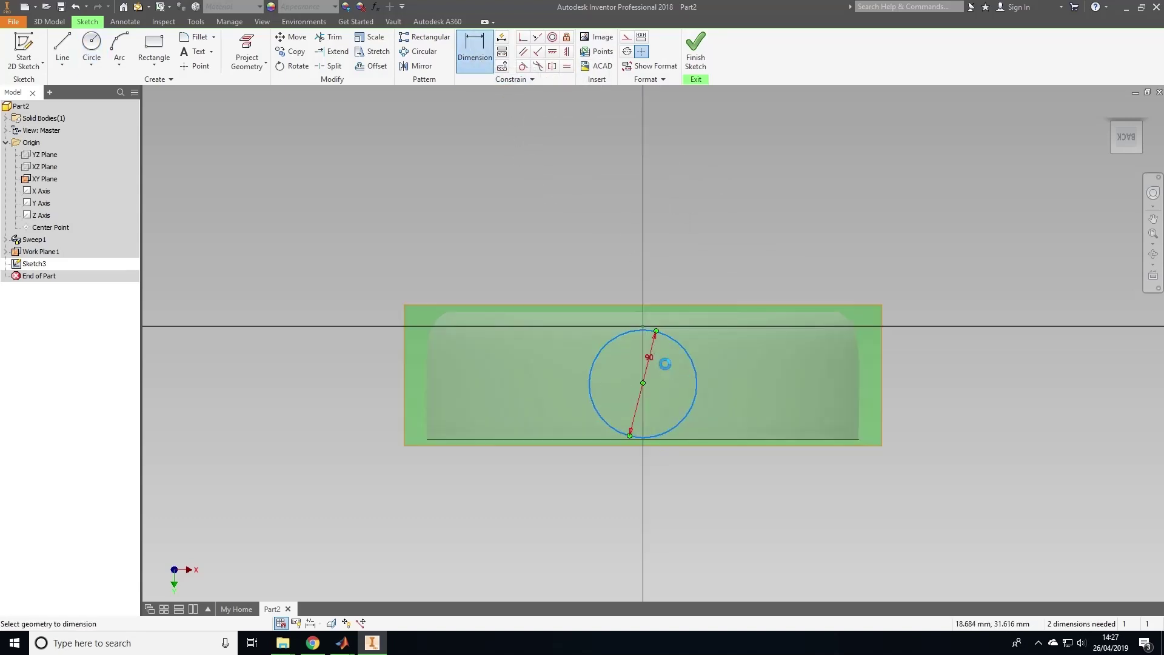
pyautogui.scroll(5, 665, 363)
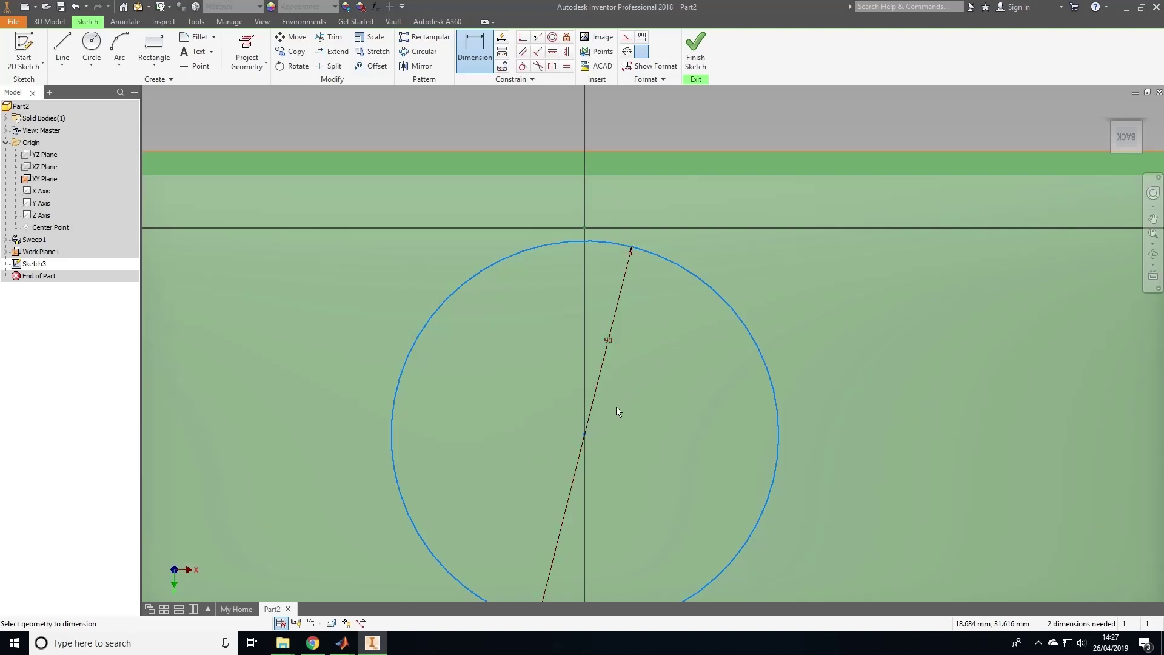
pyautogui.click(585, 434)
pyautogui.click(586, 229)
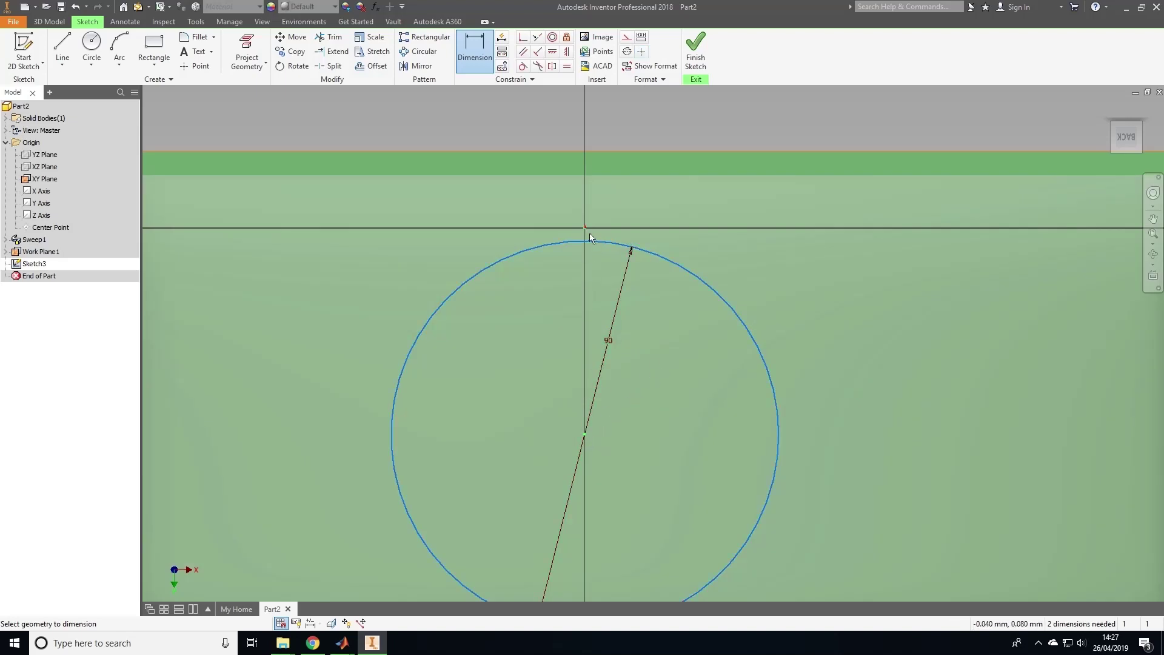
pyautogui.click(830, 310)
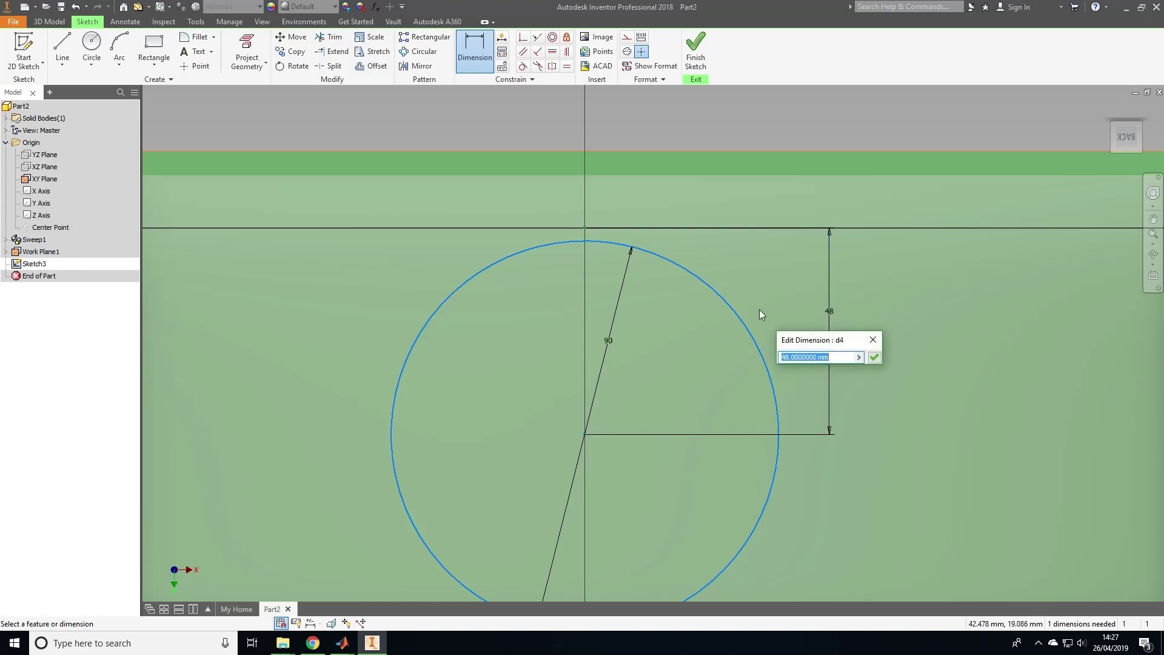
pyautogui.scroll(-4, 755, 311)
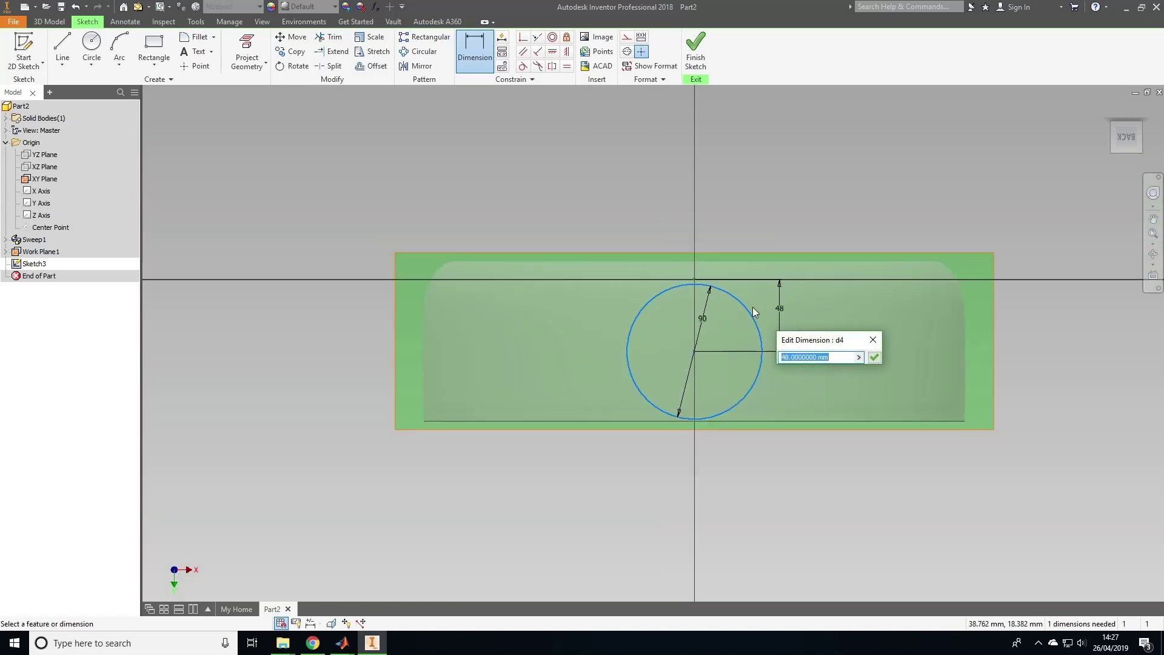
pyautogui.write('42')
pyautogui.press('Return')
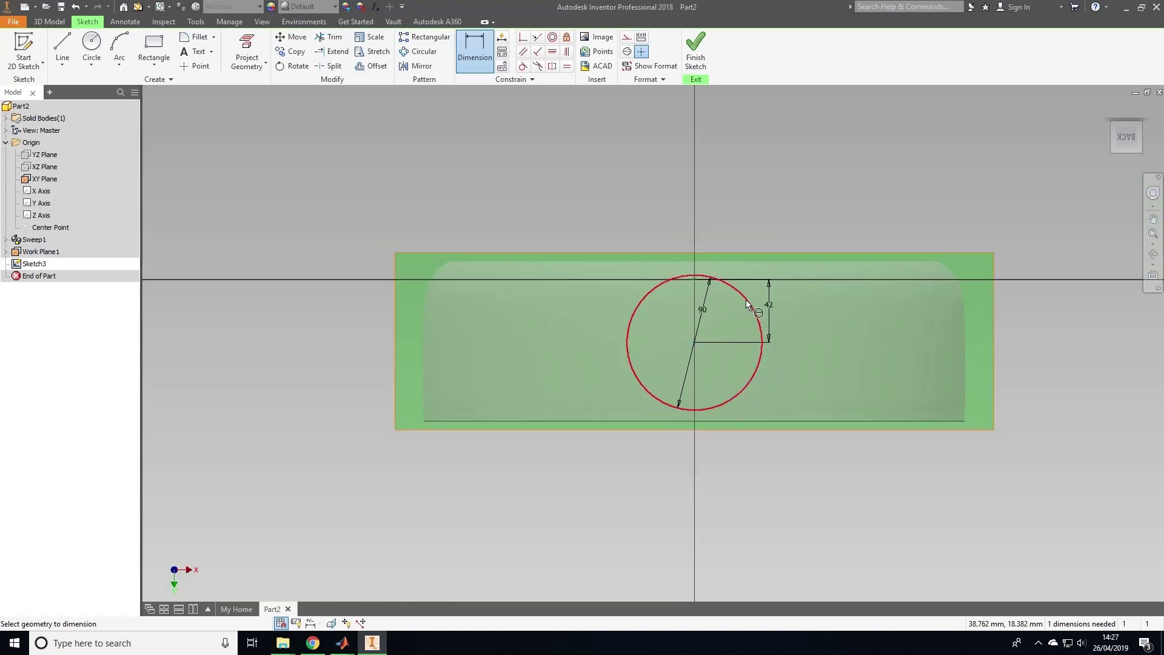
# - Finish the sketch and extrude-cut the 90 mm circle To Next as Extrusion1
pyautogui.click(695, 49)
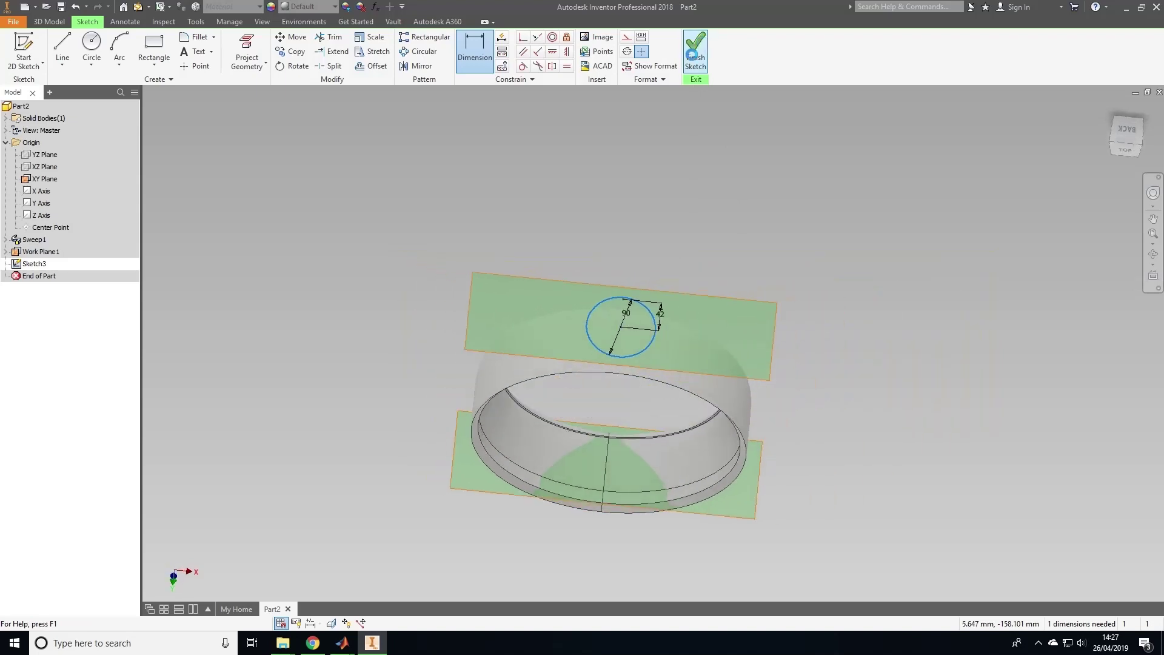
pyautogui.click(69, 39)
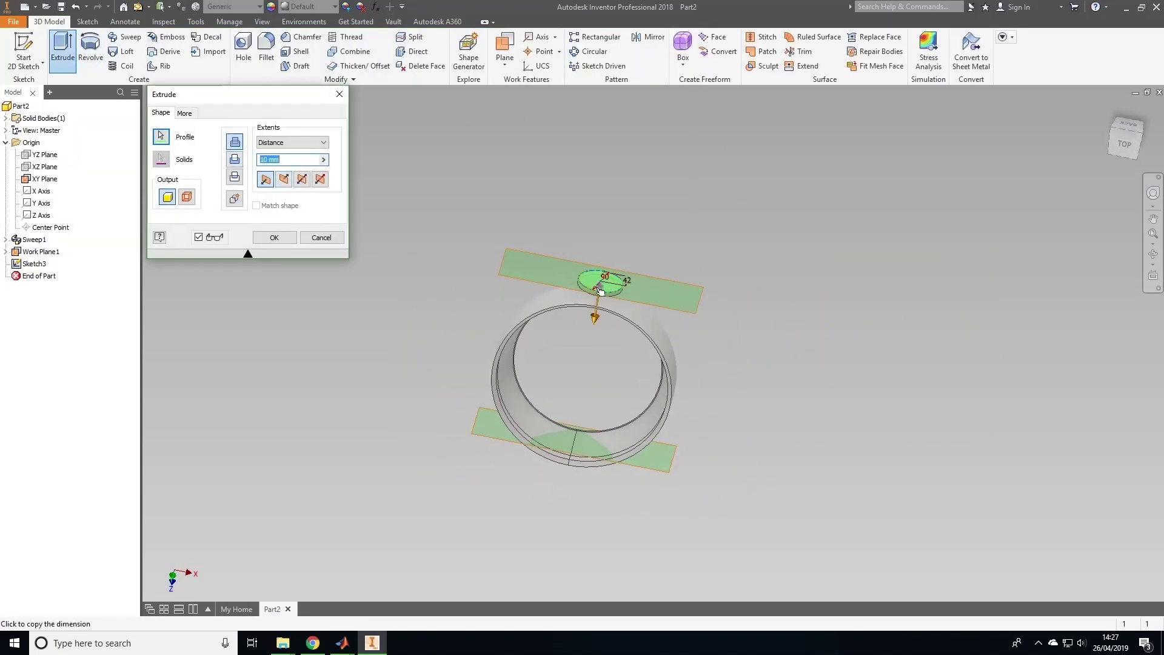
pyautogui.click(302, 141)
pyautogui.click(277, 161)
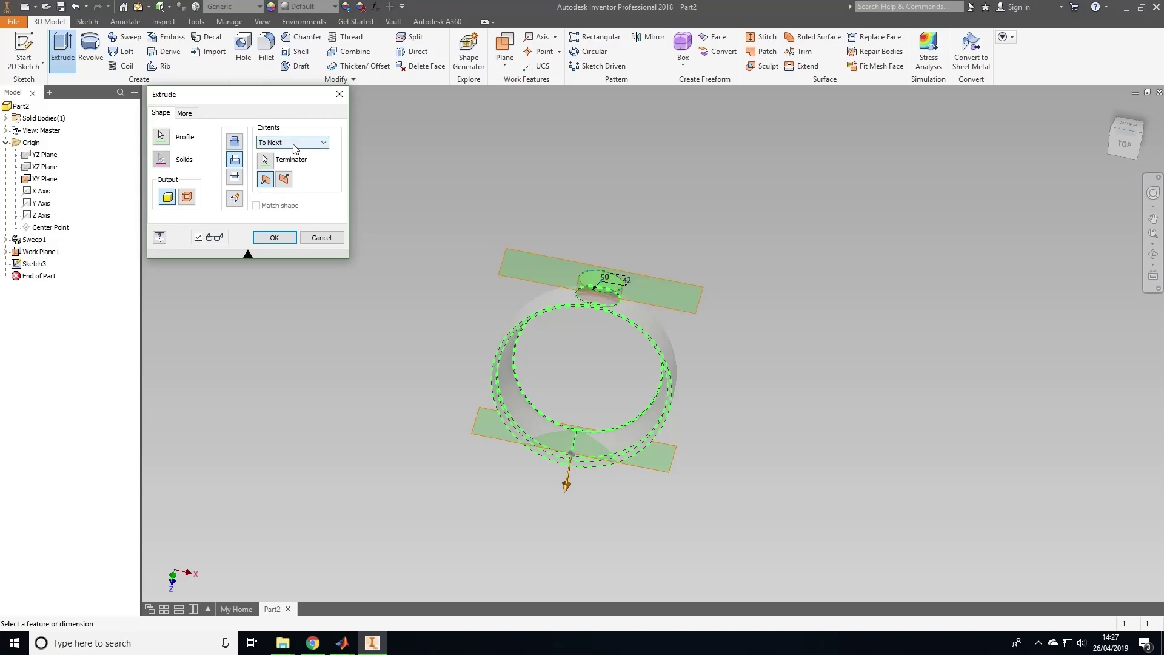
pyautogui.click(274, 238)
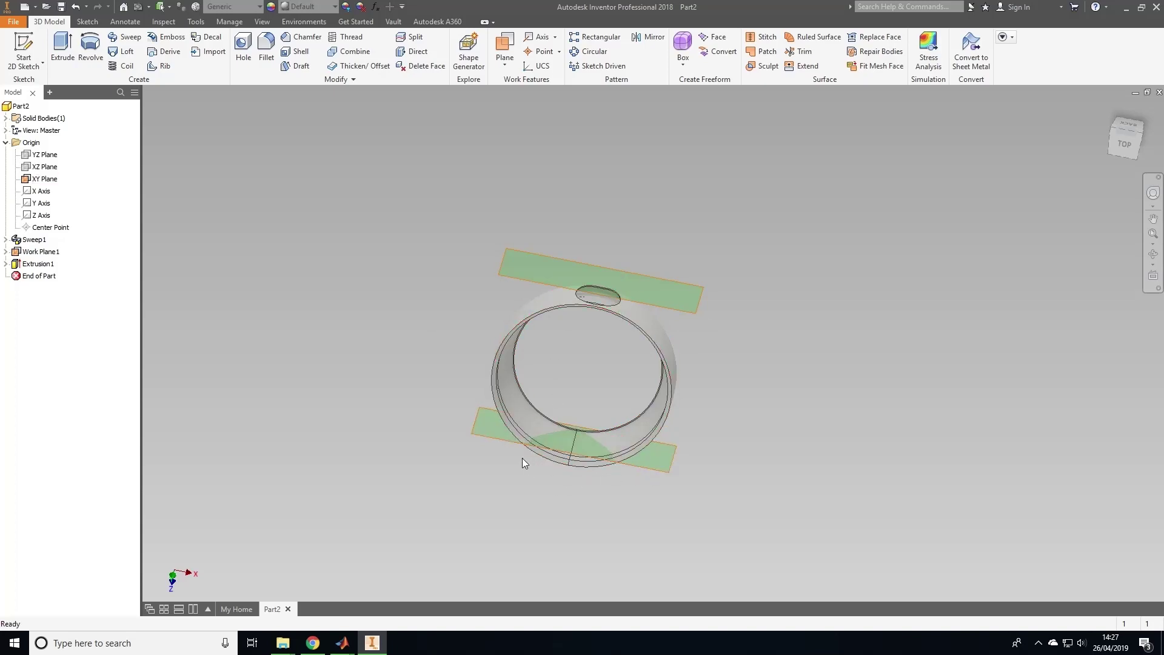
# - Copy the neck-hole sketch and paste it into a new sketch on Work Plane1
pyautogui.click(6, 264)
pyautogui.rightClick(40, 278)
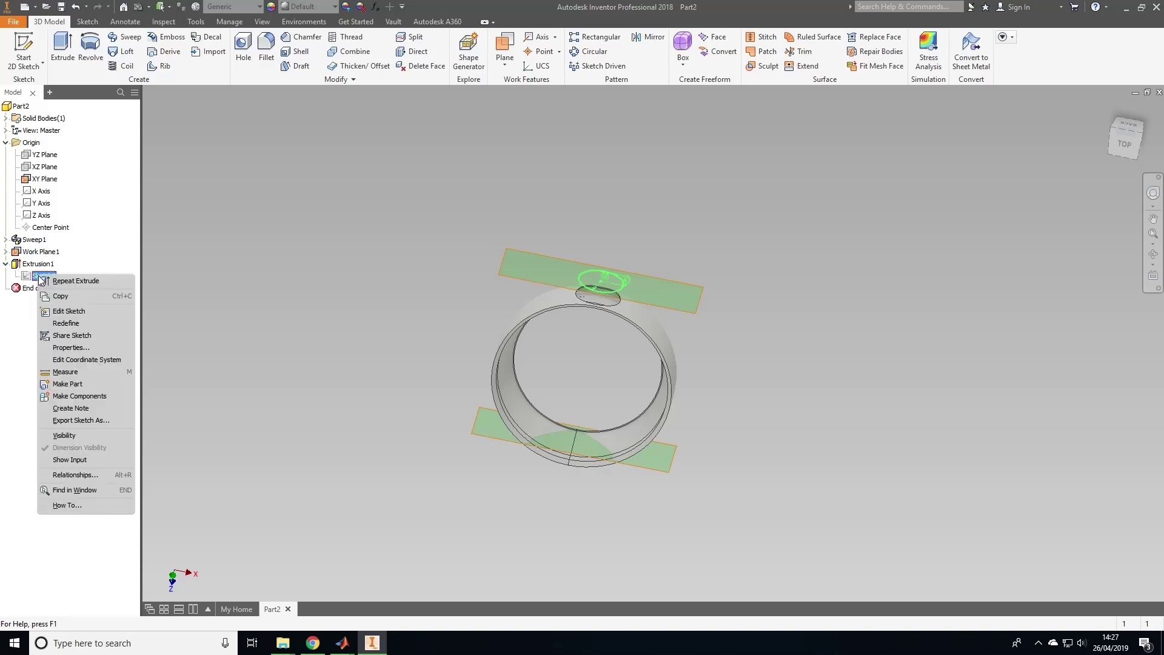
pyautogui.click(44, 295)
pyautogui.click(6, 264)
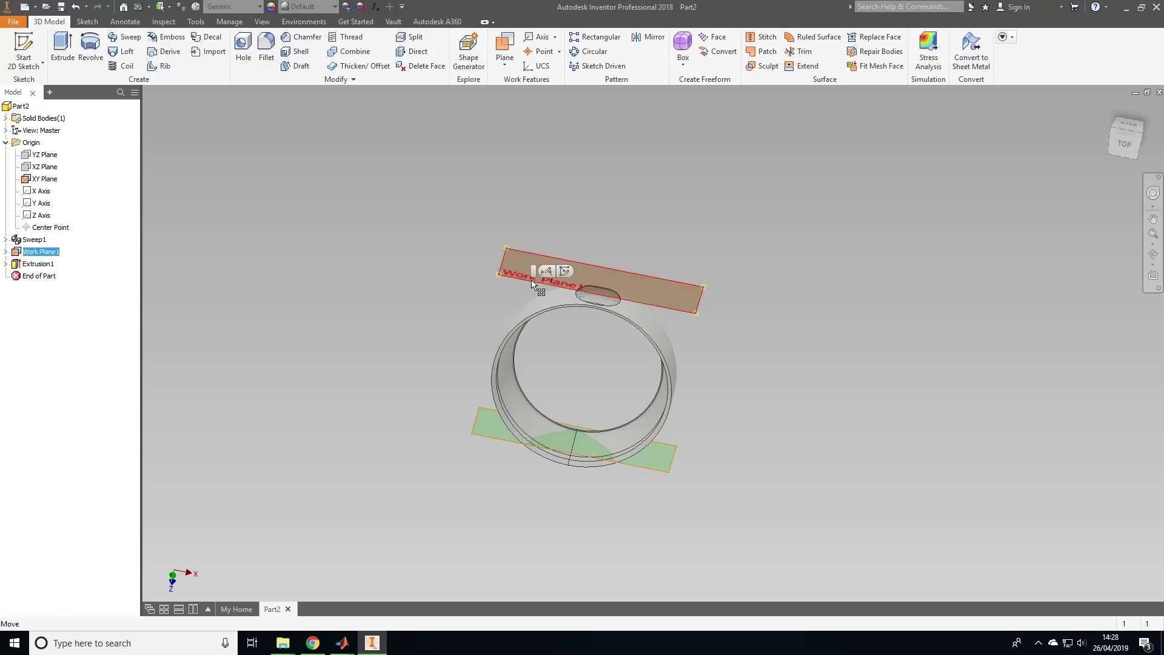
pyautogui.click(41, 250)
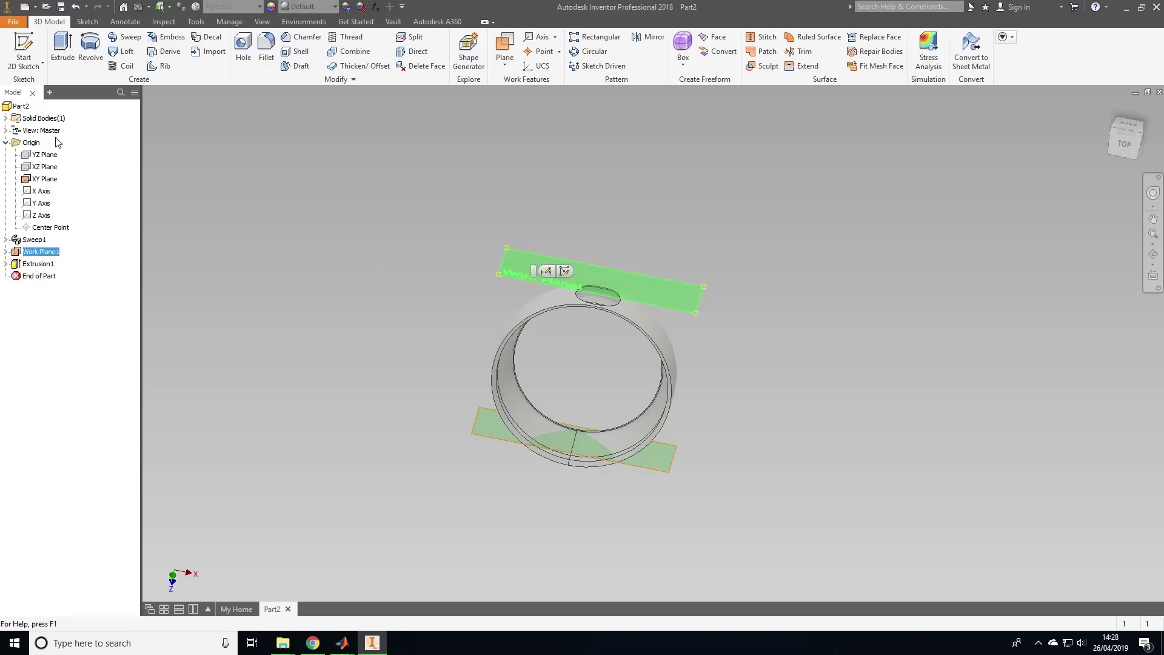
pyautogui.click(24, 54)
pyautogui.rightClick(602, 361)
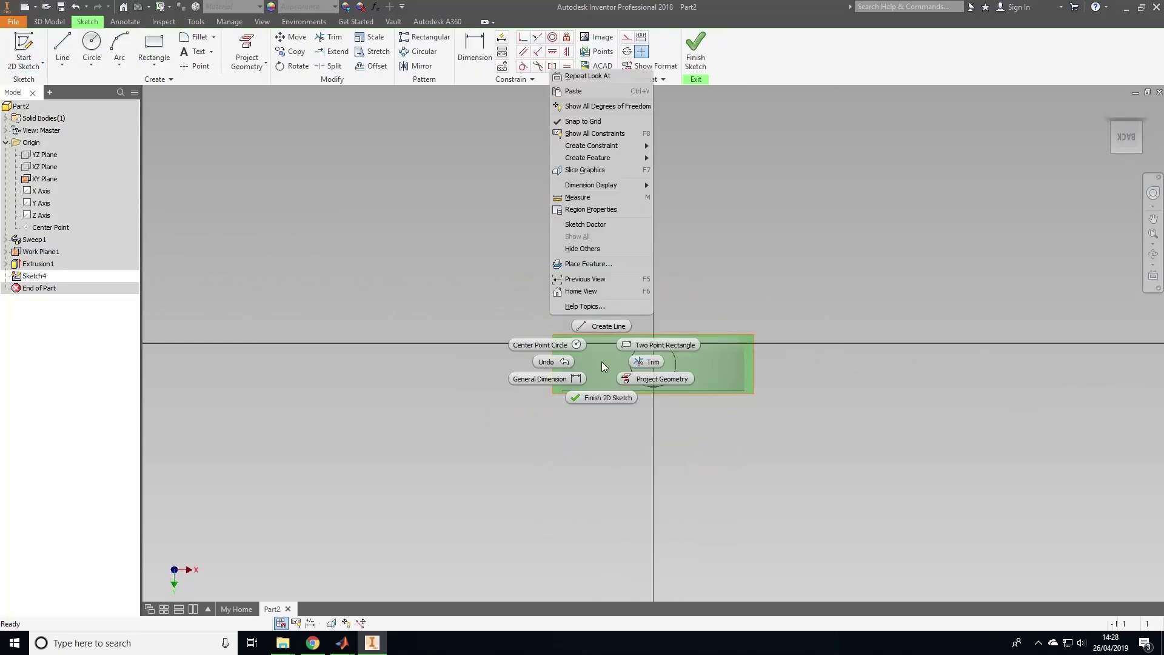
pyautogui.click(595, 91)
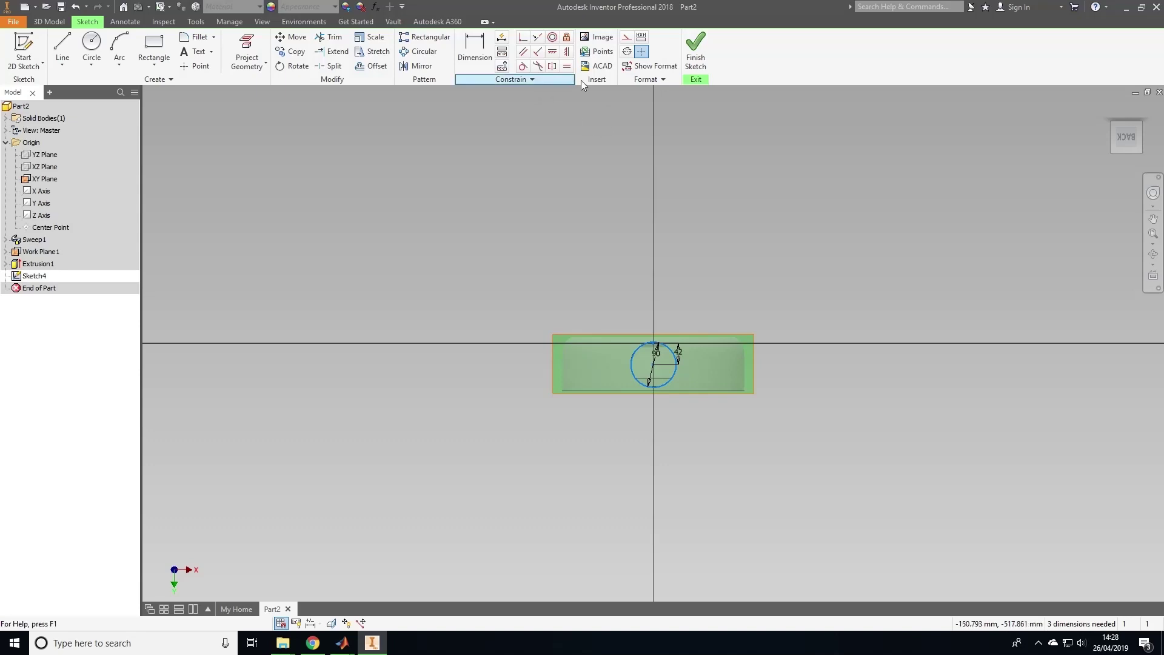
# - Offset the neck circle outward by 5 mm and finish Sketch4
pyautogui.click(371, 66)
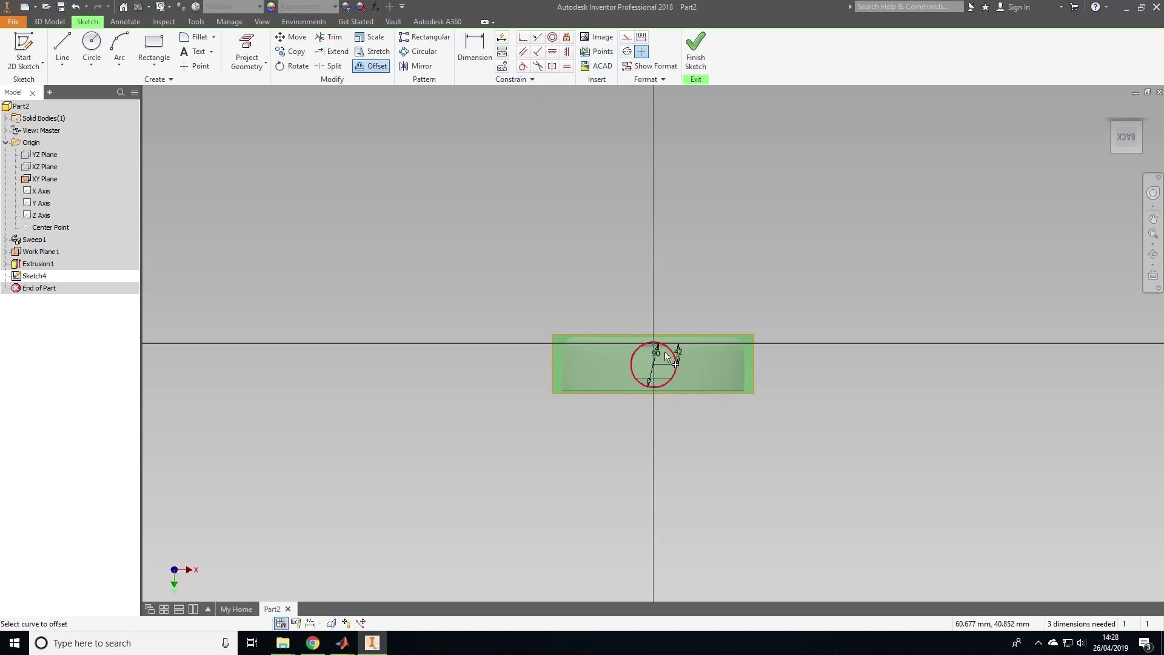
pyautogui.click(636, 347)
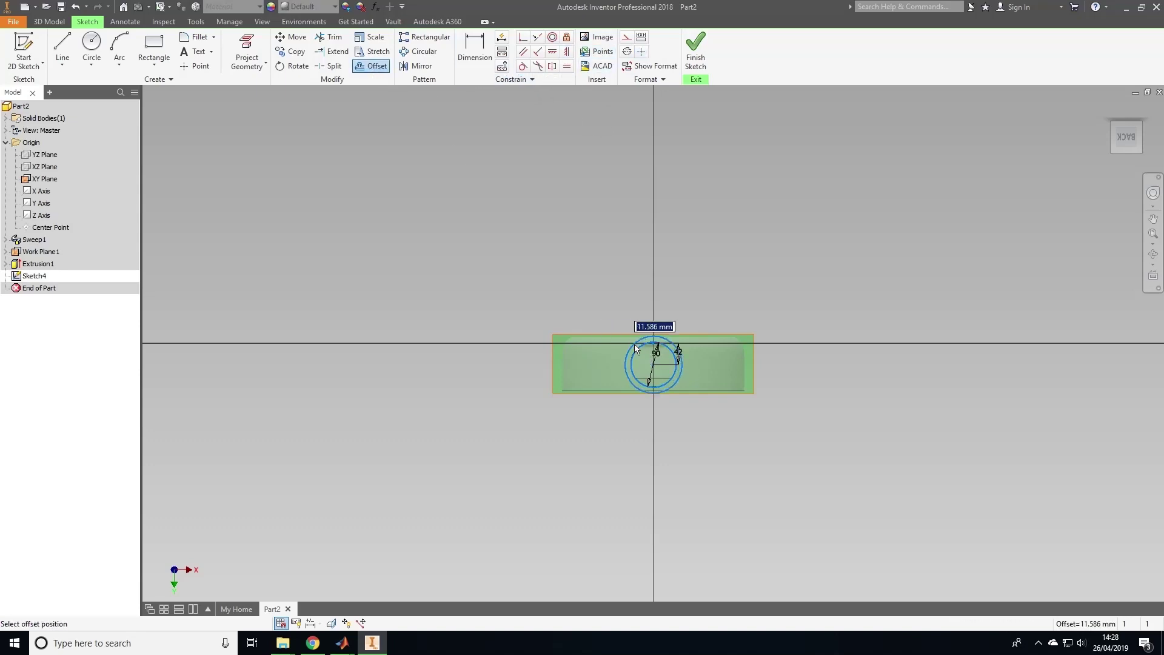
pyautogui.write('5')
pyautogui.press('Return')
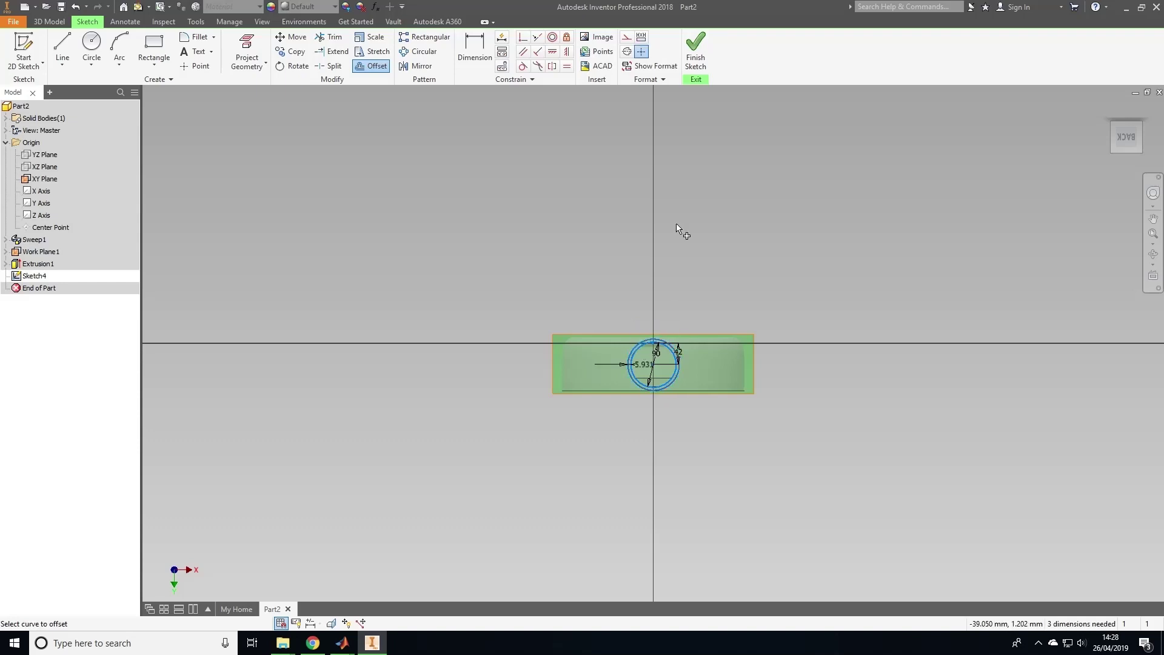
pyautogui.click(695, 48)
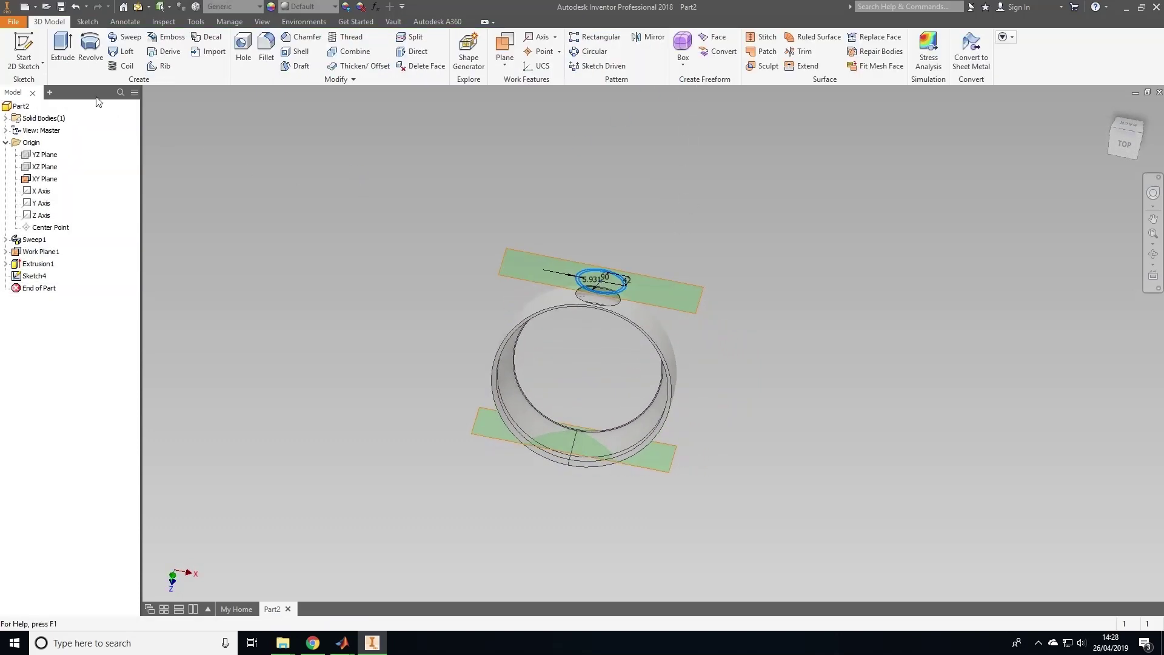
# - Extrude the annular area between Sketch4's circles To Next as Extrusion2
pyautogui.click(62, 51)
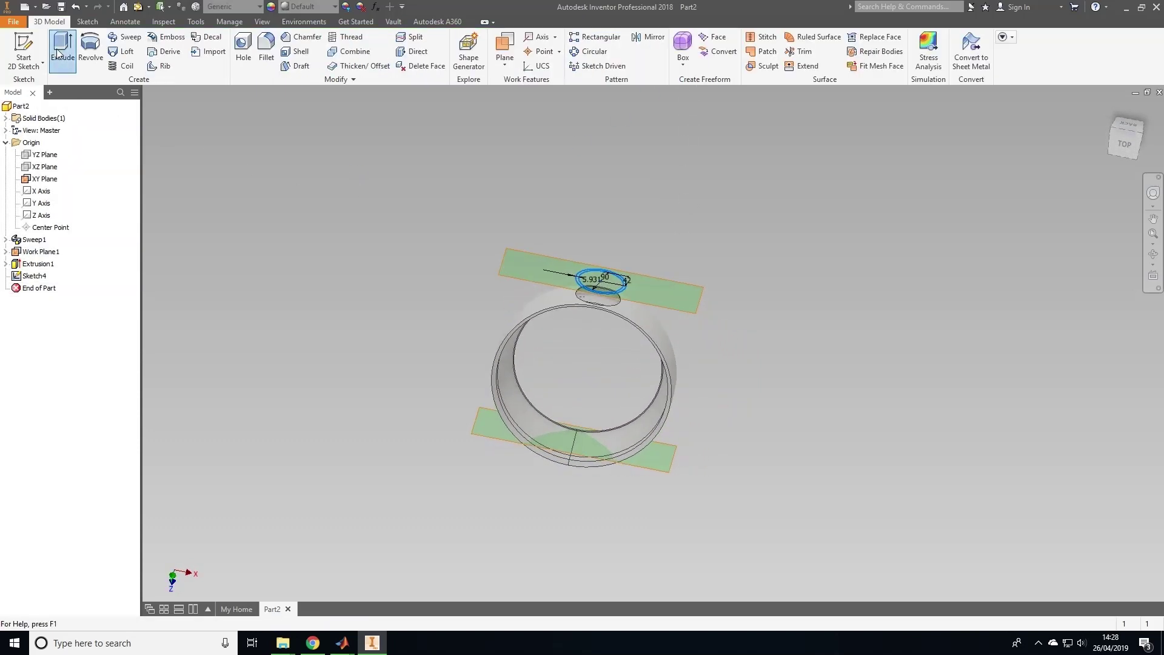
pyautogui.click(623, 287)
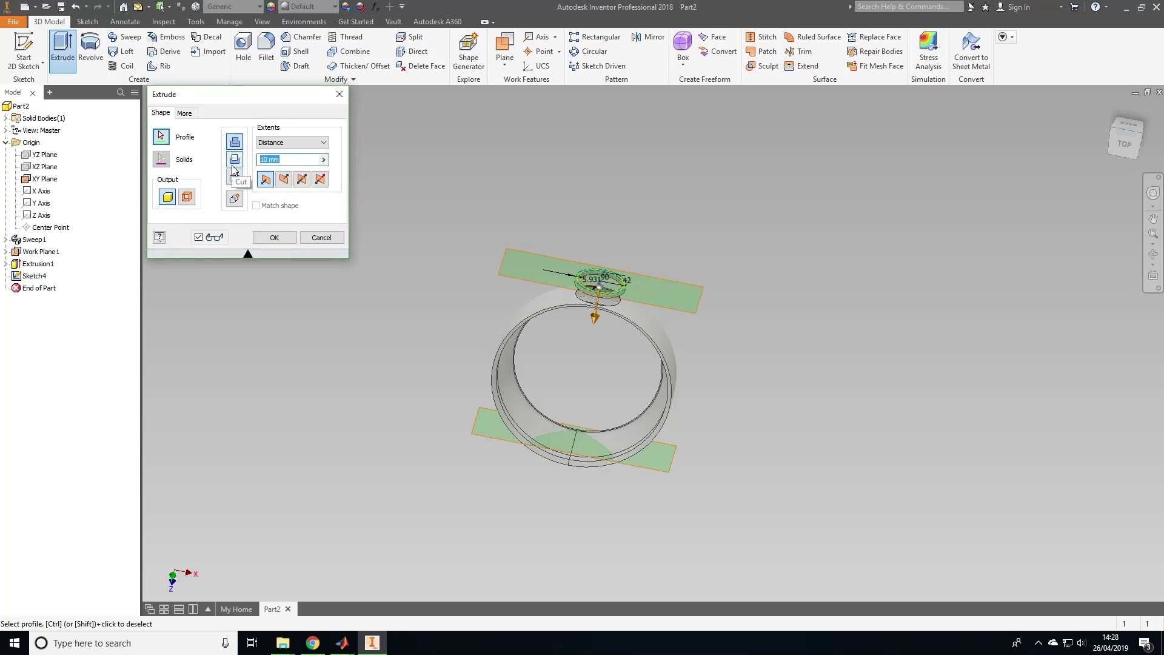
pyautogui.click(276, 143)
pyautogui.click(277, 163)
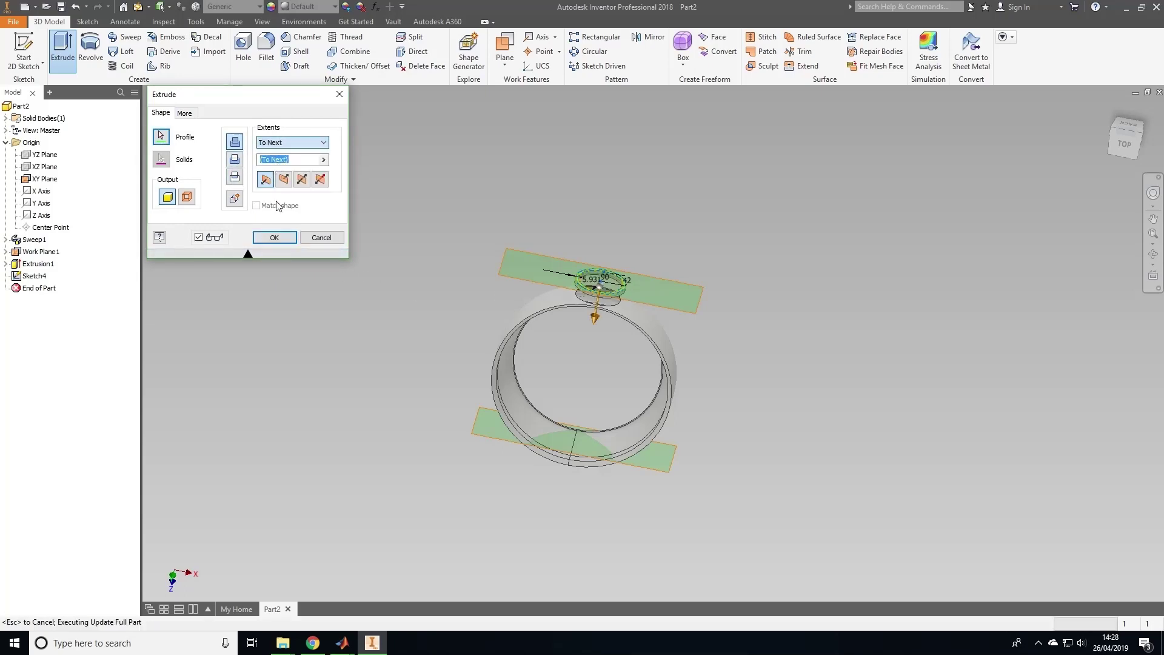
pyautogui.click(277, 238)
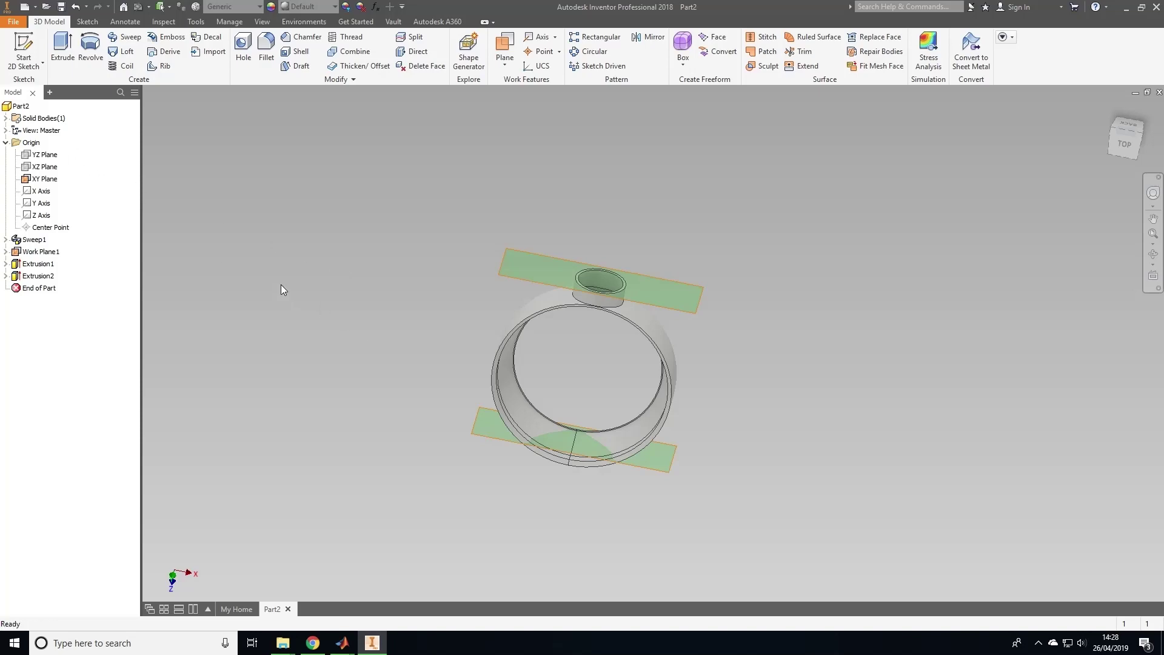
# - Export the part through CAD Format as fanProfile.stl in fanClubSTLFiles
pyautogui.click(17, 23)
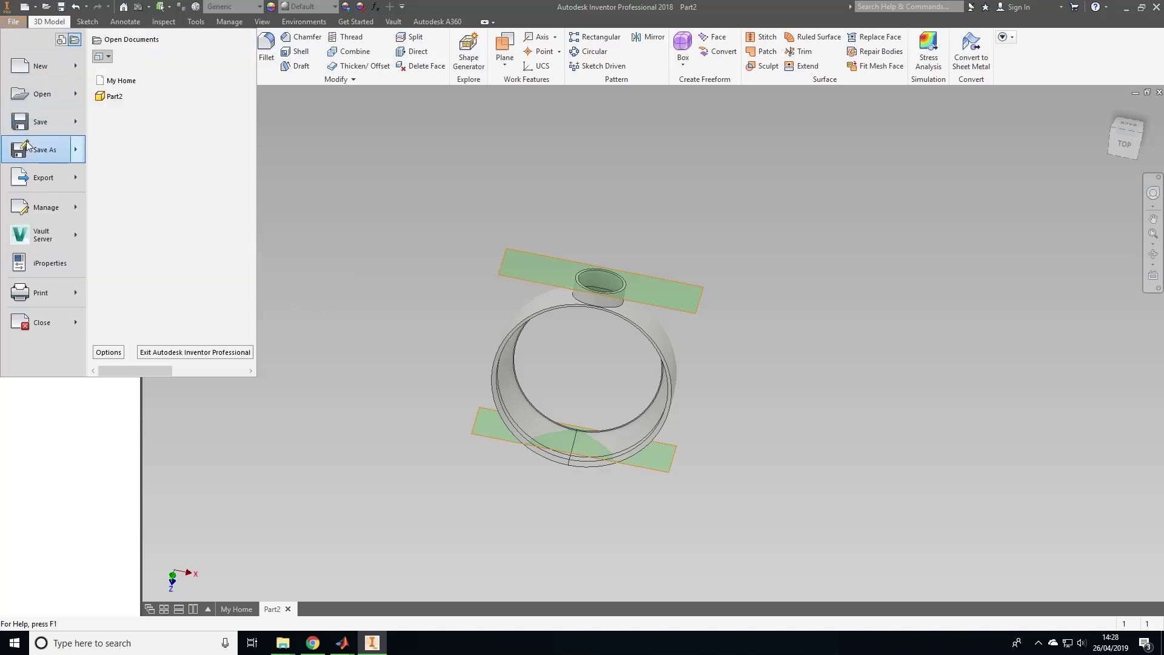
pyautogui.moveTo(45, 185)
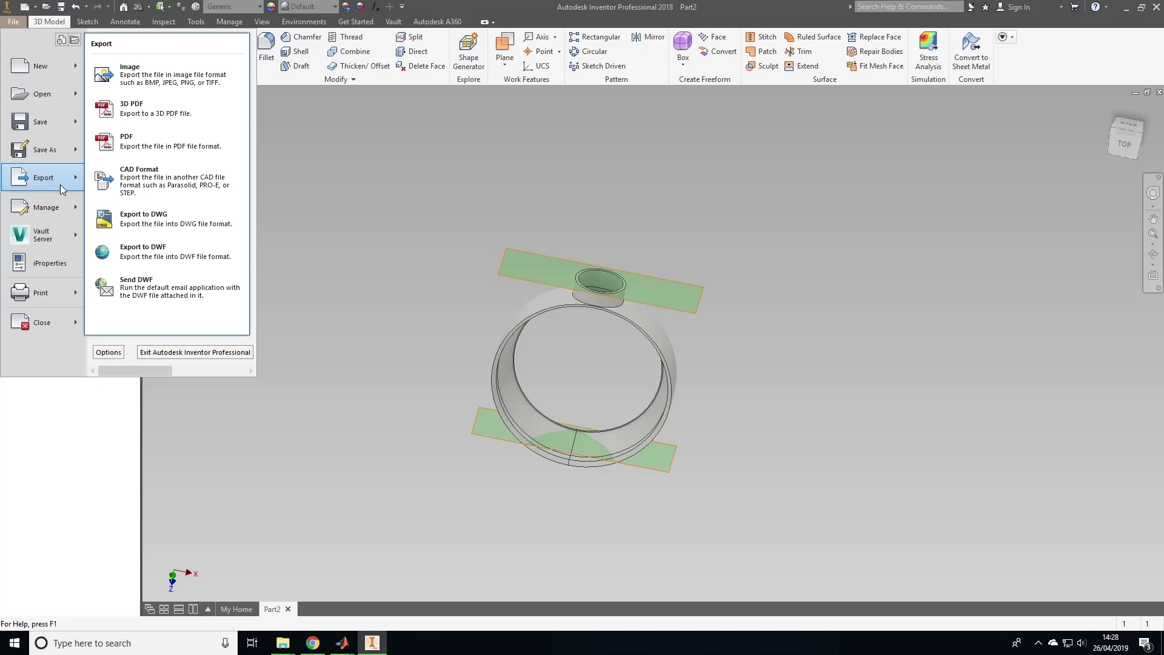
pyautogui.click(130, 191)
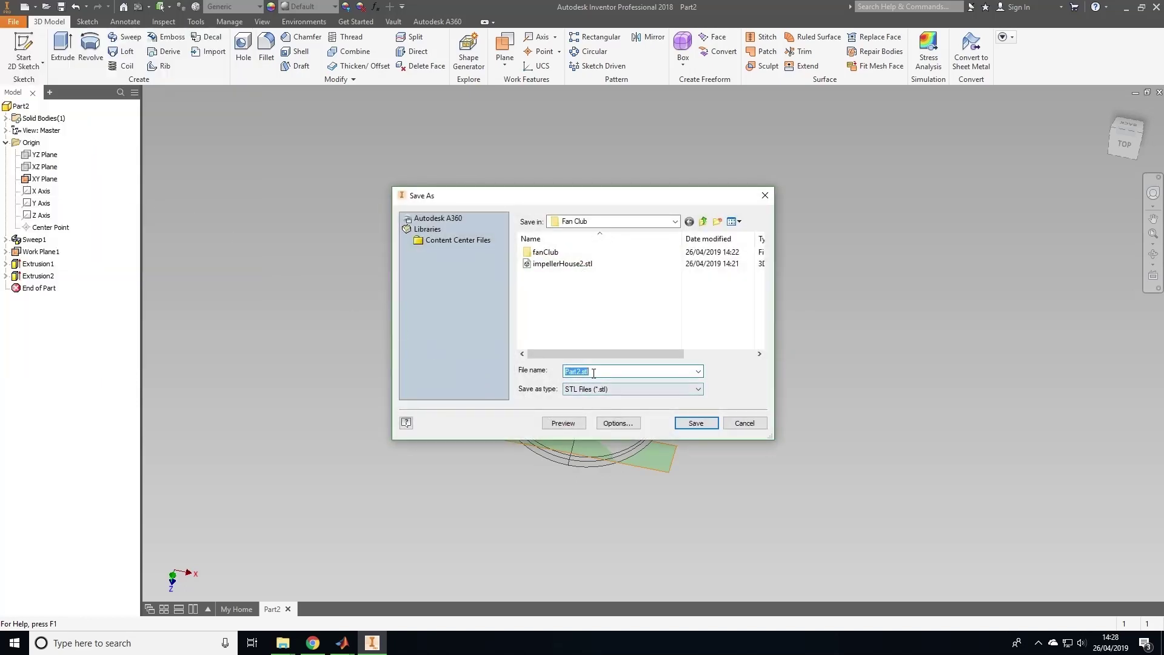
pyautogui.write('fanProfile')
pyautogui.press('Return')
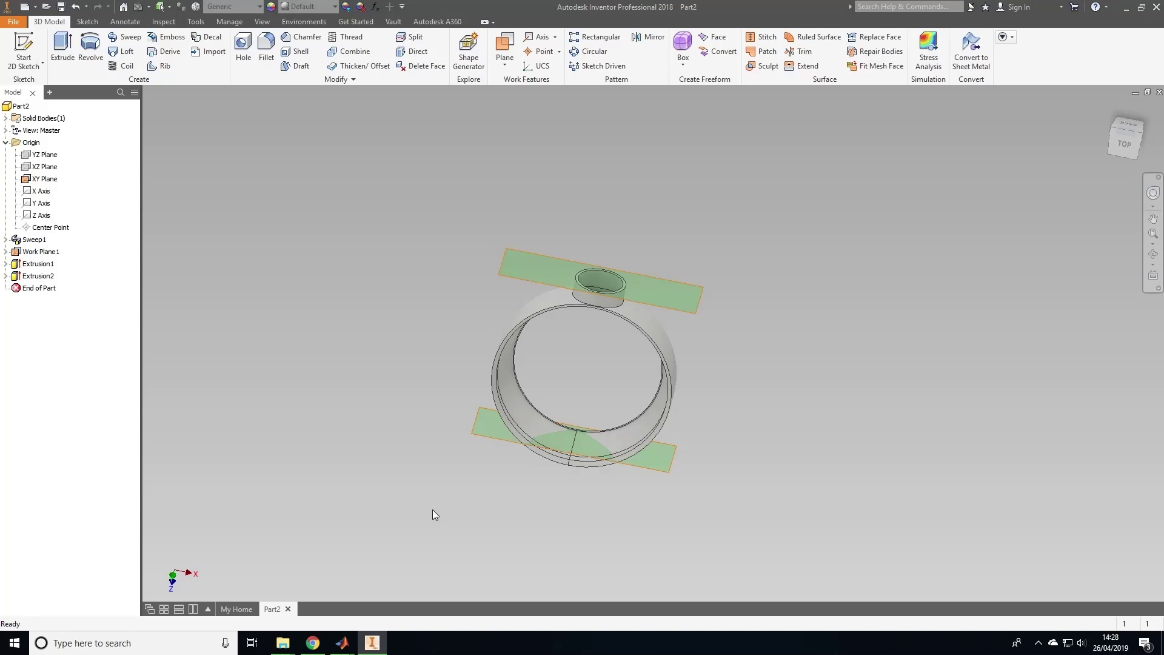
pyautogui.scroll(3, 587, 375)
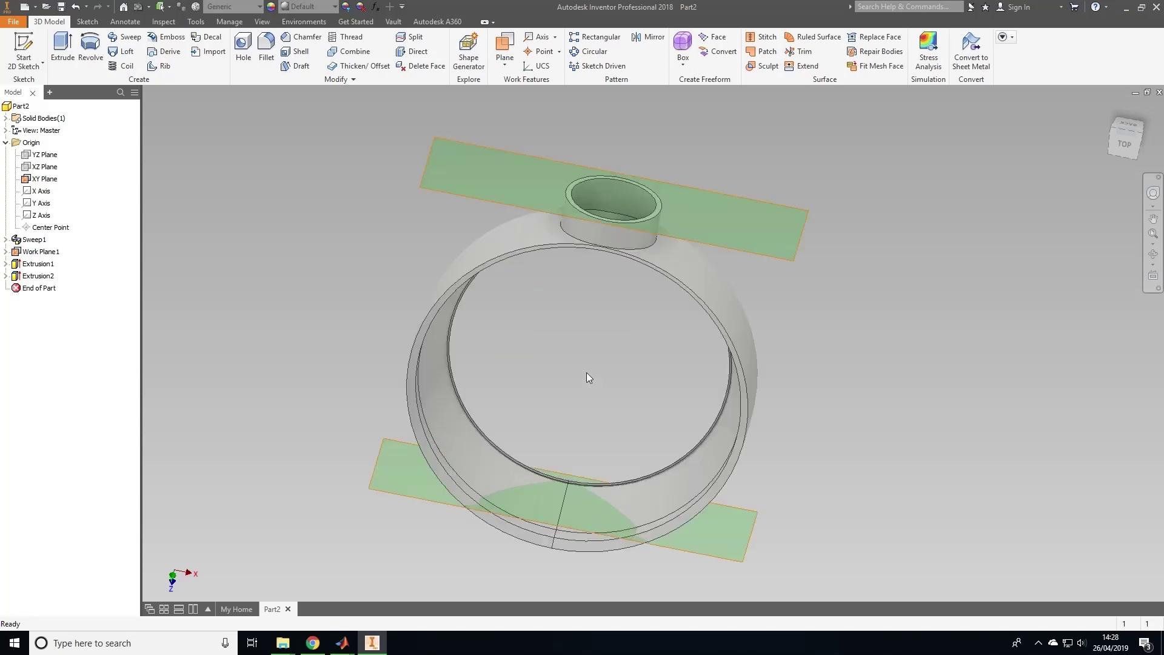
pyautogui.scroll(-3, 587, 377)
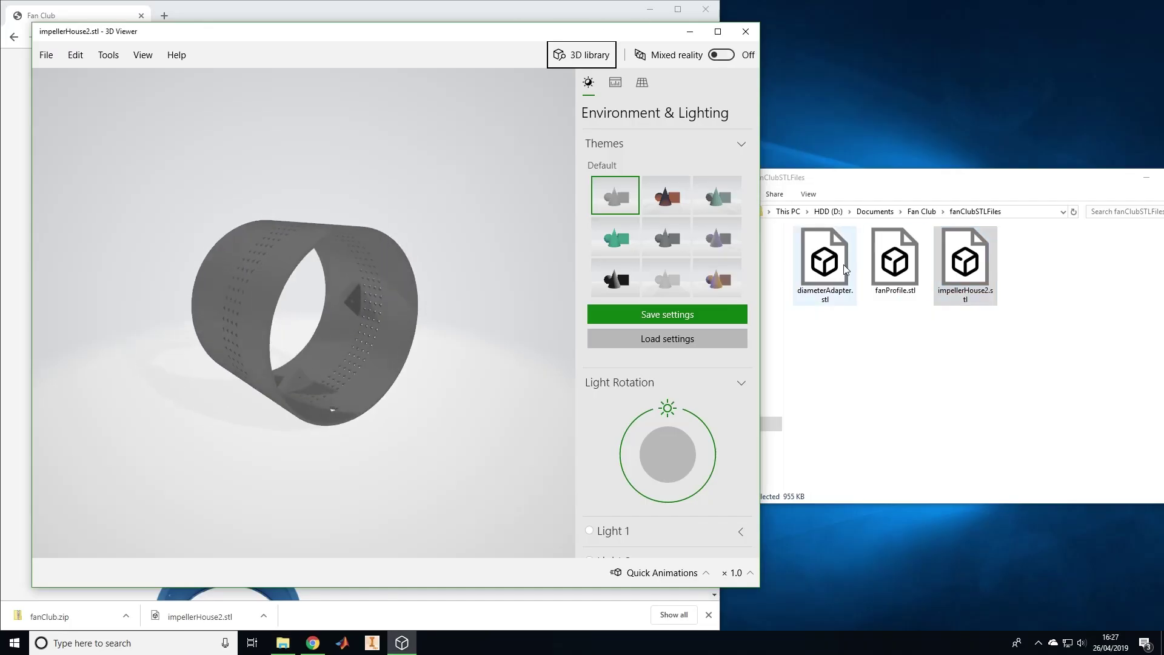
pyautogui.doubleClick(825, 262)
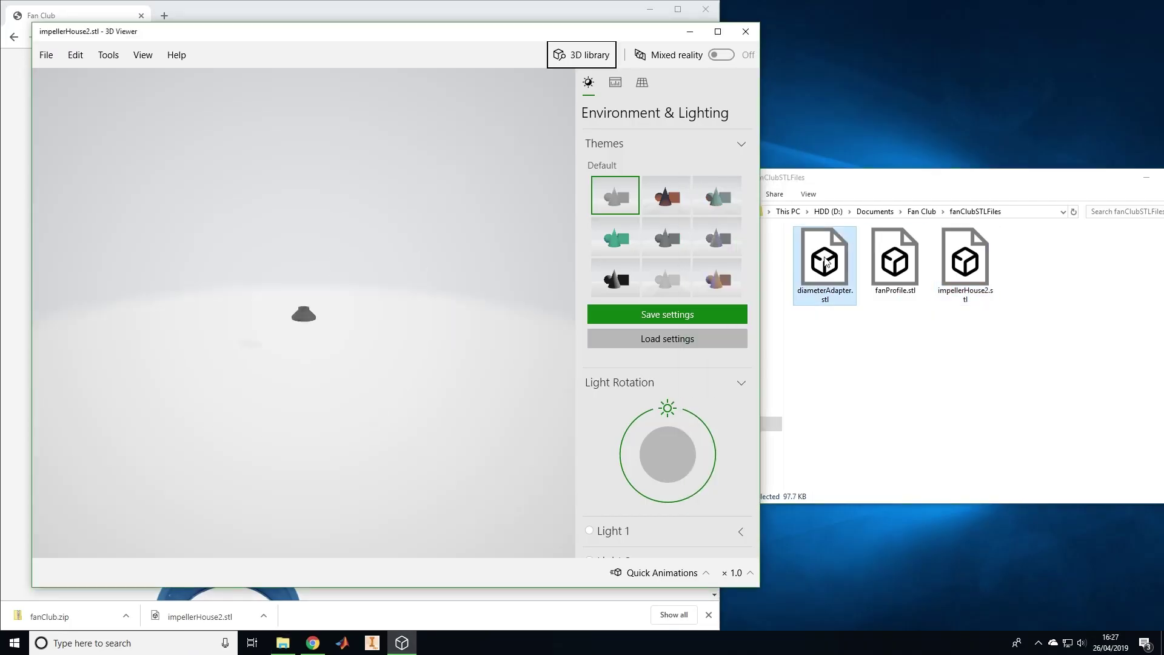
pyautogui.click(896, 262)
pyautogui.doubleClick(895, 262)
pyautogui.doubleClick(954, 265)
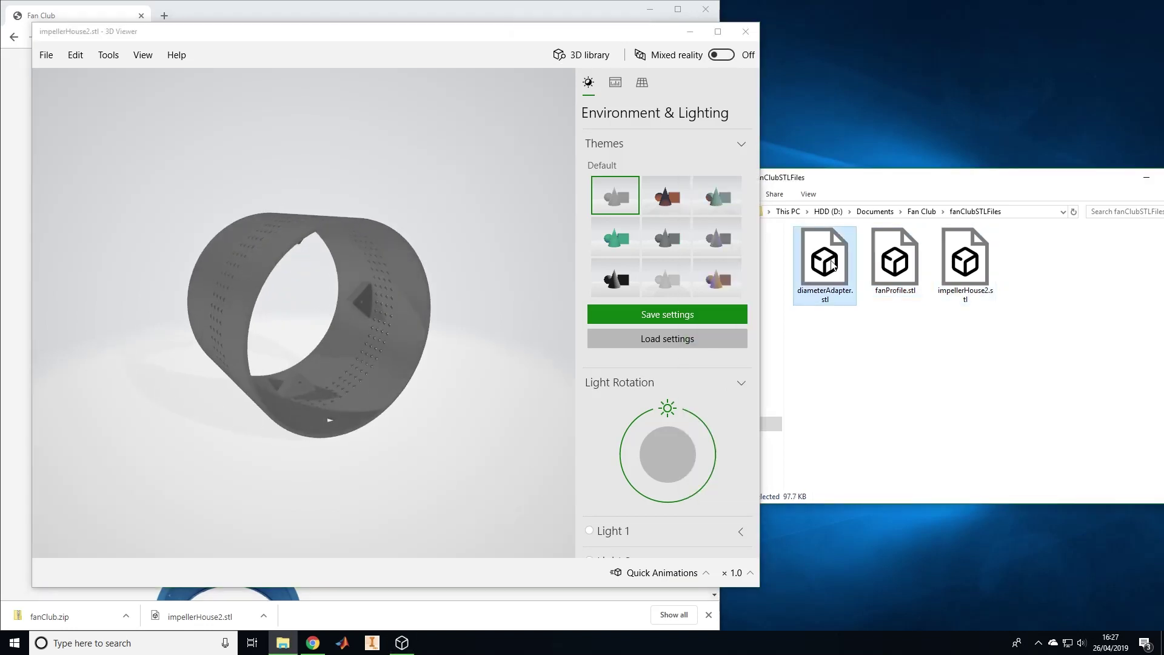